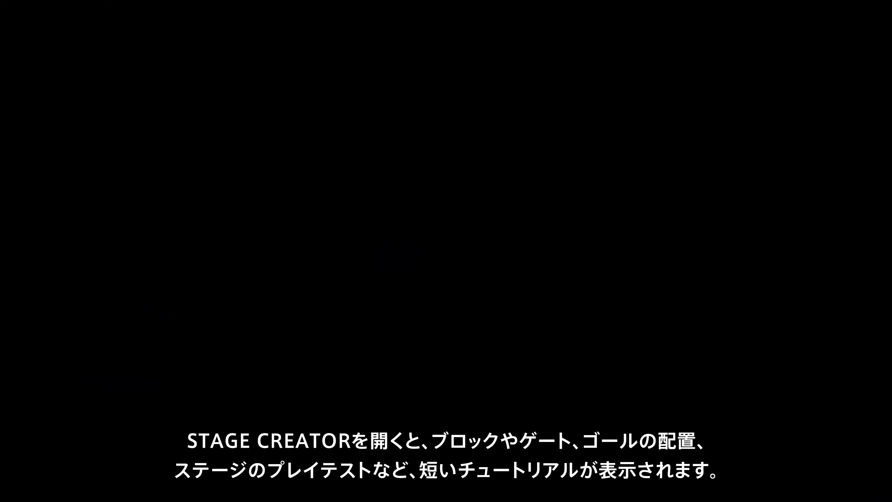
Step: Start the Stage Creator basics tutorial and choose the 1 x 1 size for the static block
key(Right)
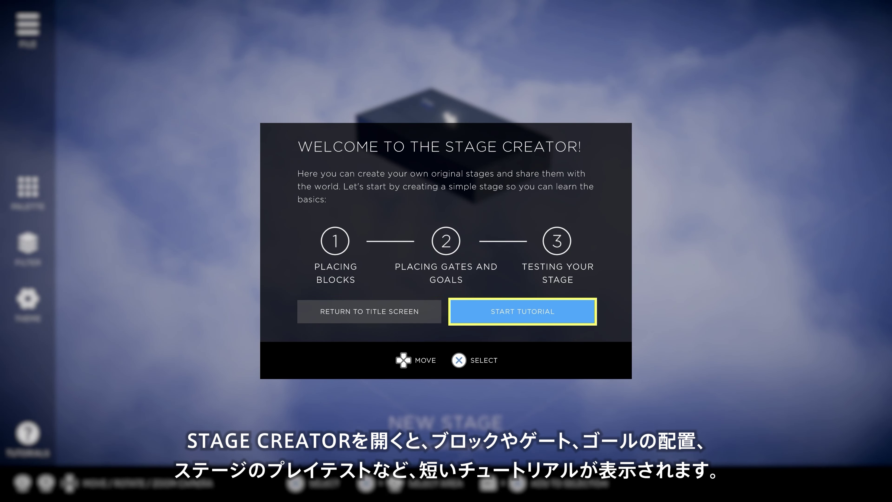
key(Return)
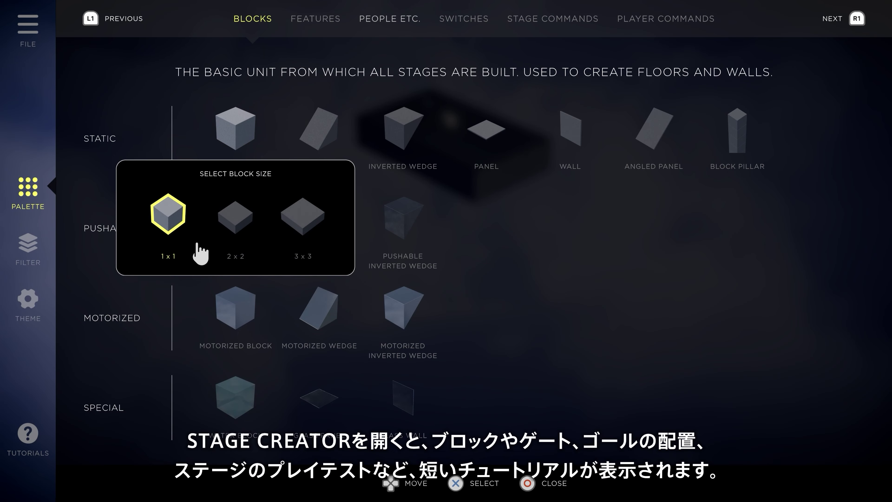
key(Return)
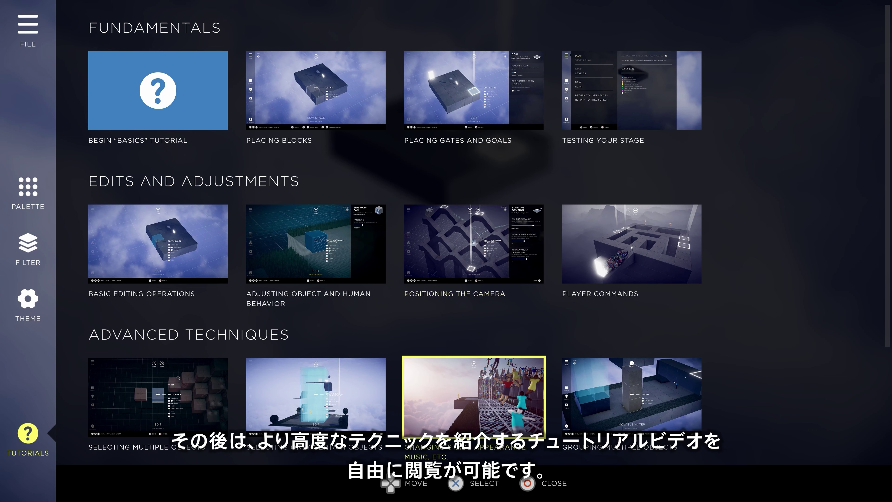
key(Down)
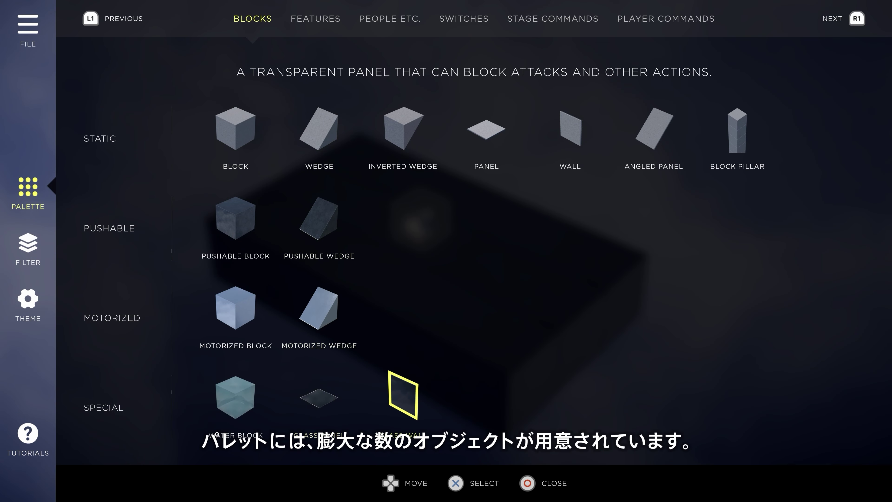
key(Right)
key(Right)
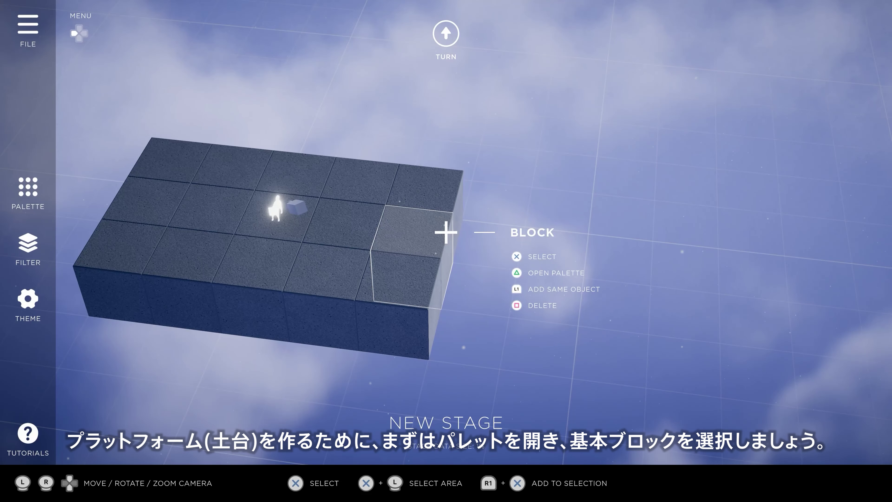
Step: Place three static blocks in a row beside the starting platform, leaving a gap between them
key(p)
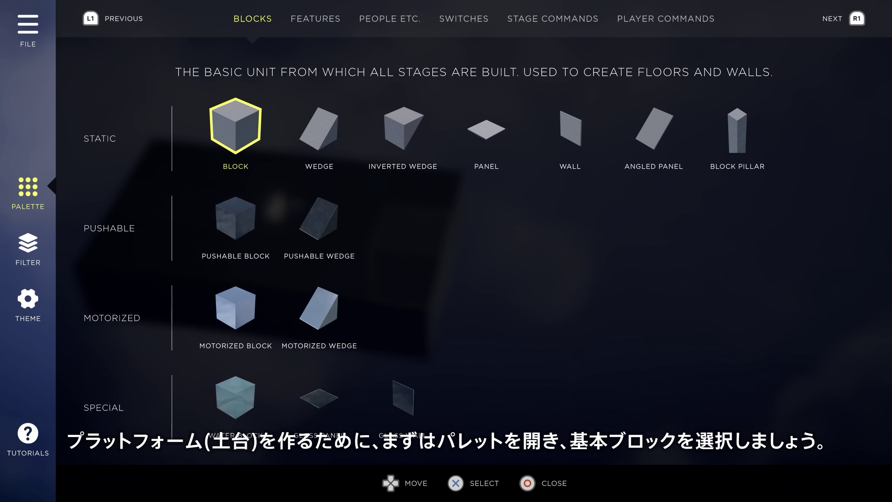
key(Return)
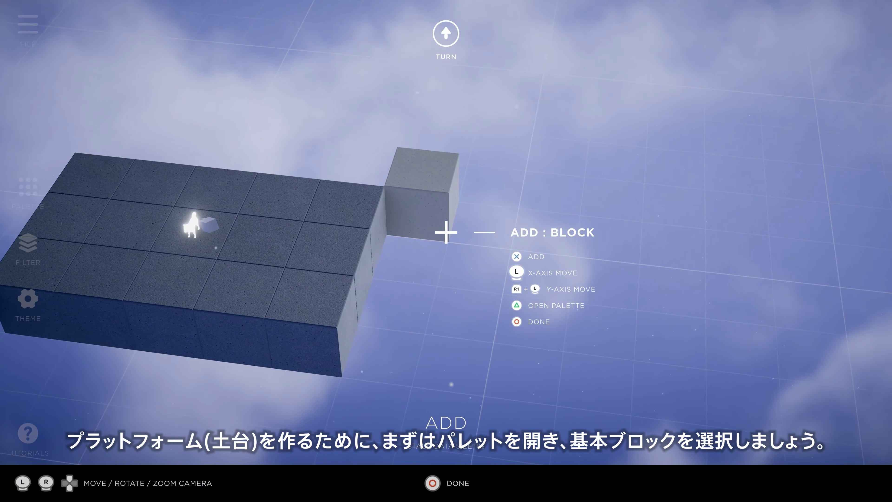
key(Return)
key(Return)
key(Return)
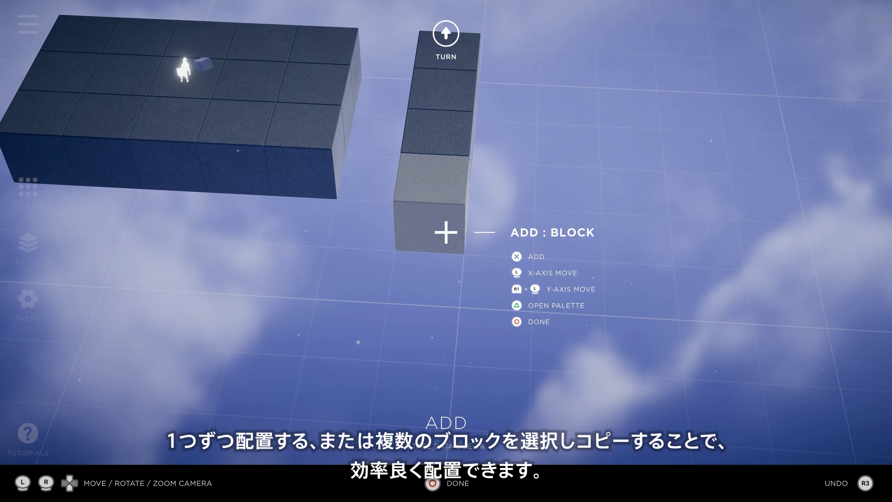
key(Escape)
Step: Select the row of three blocks and place two copies alongside it to form a 3 x 3 platform
key(Return)
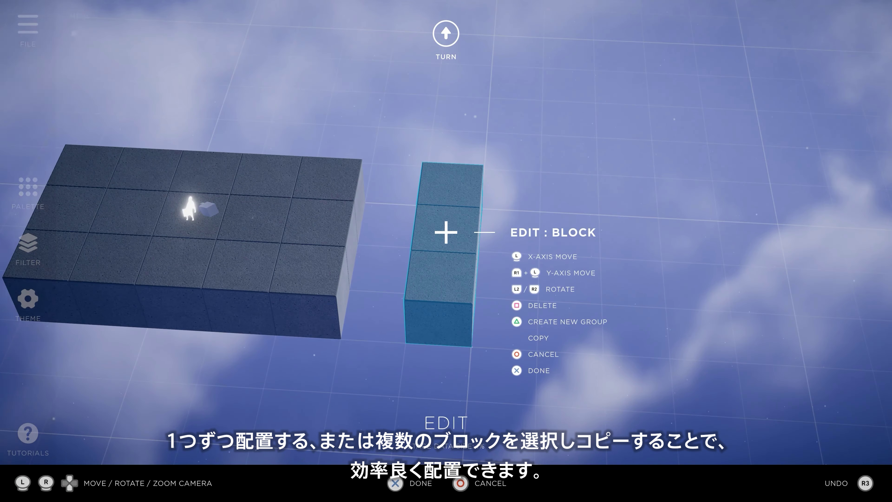
key(y)
key(Down)
key(Return)
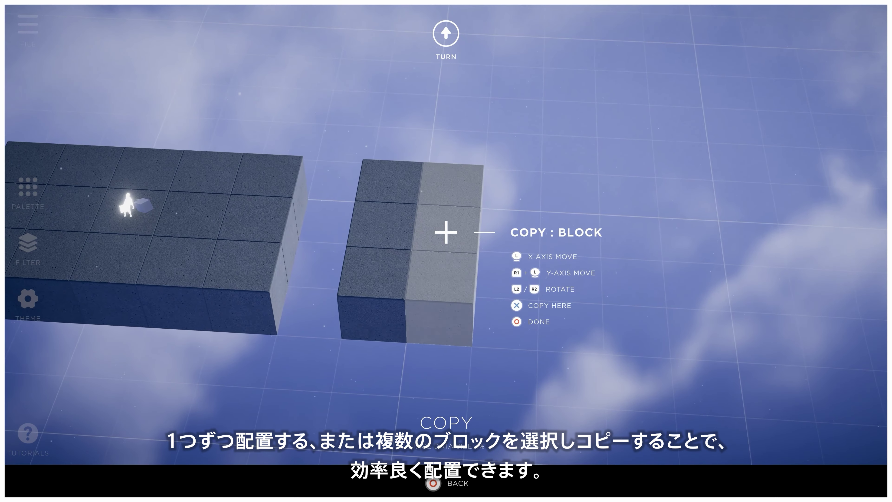
key(Return)
key(Right)
key(Return)
key(Escape)
Step: Select the whole 3 x 3 platform and place a copy farther from the starting platform, with a gap between the two
key(Return)
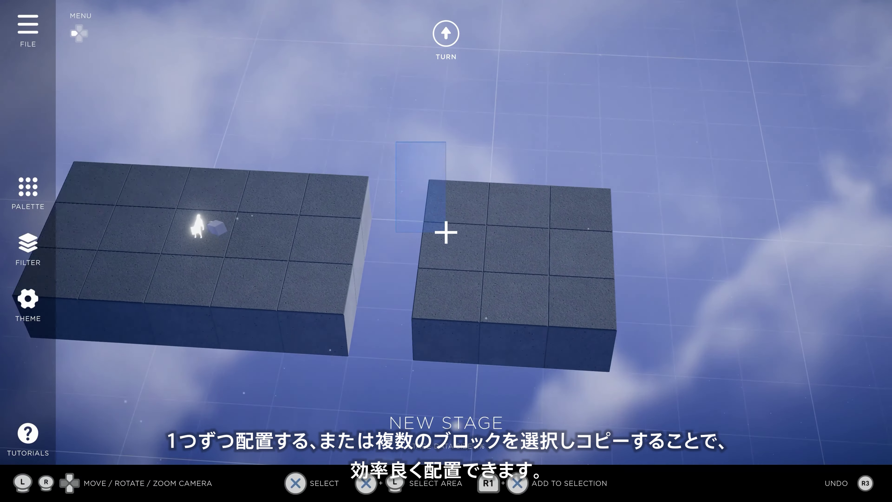
key(Right)
key(Down)
key(y)
key(Down)
key(Return)
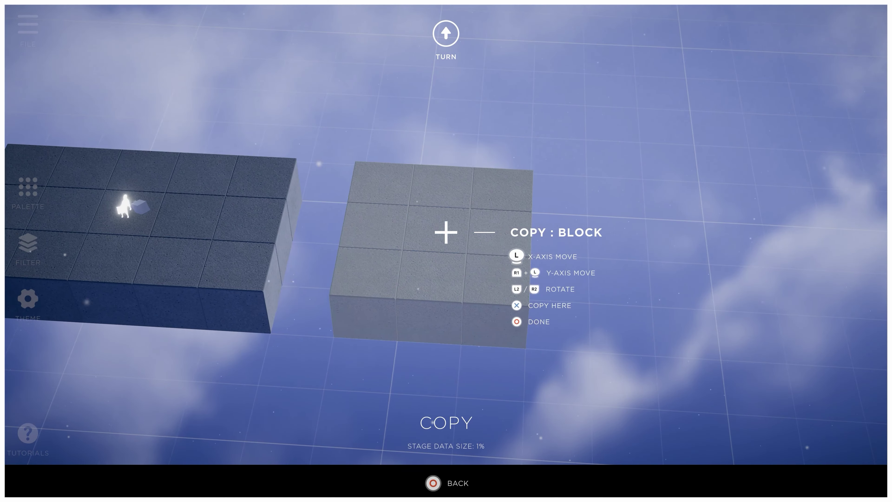
key(Right)
key(Right)
key(Right)
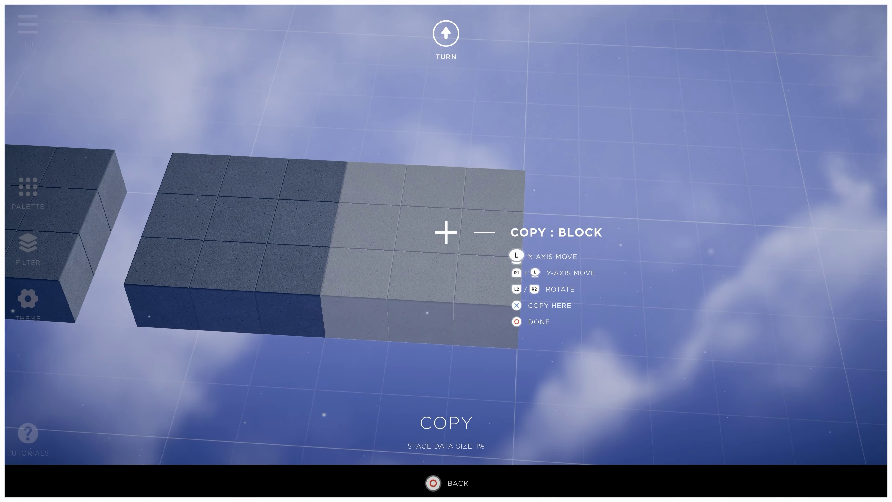
key(Right)
key(Return)
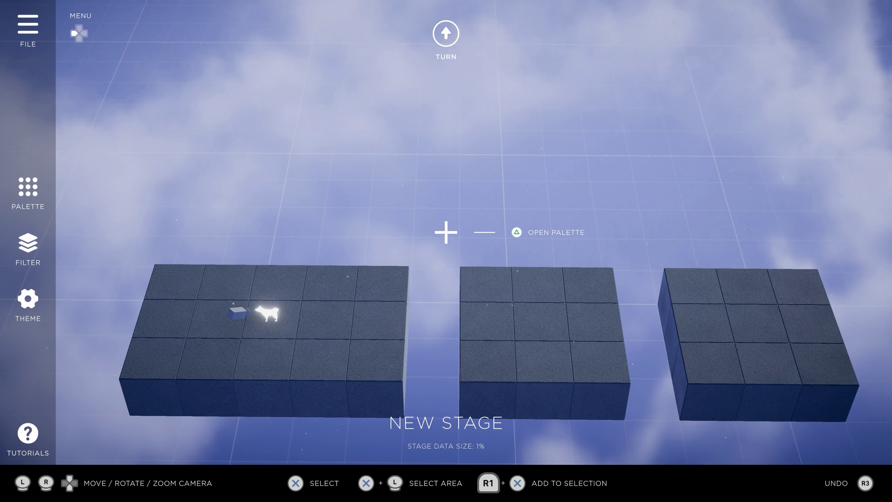
Step: Select all blocks of the middle 3 x 3 platform and raise it one block along the Y-axis
key(Return)
key(Right)
key(Down)
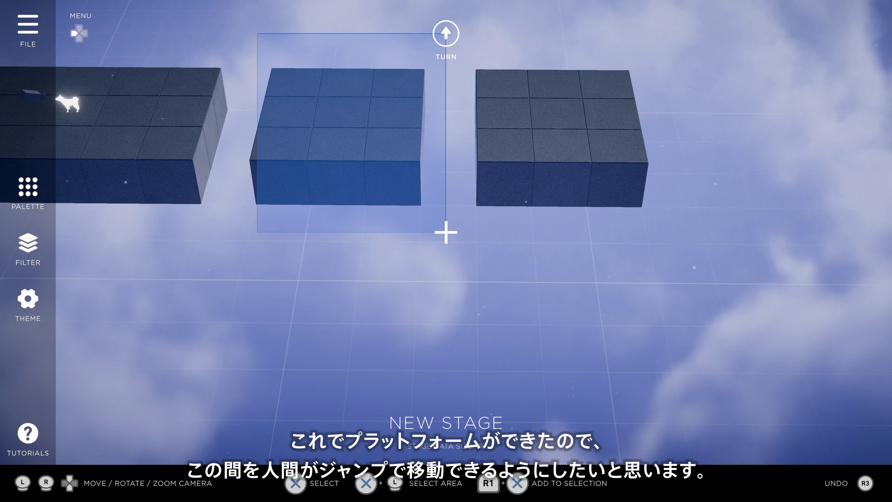
key(Return)
key(Return)
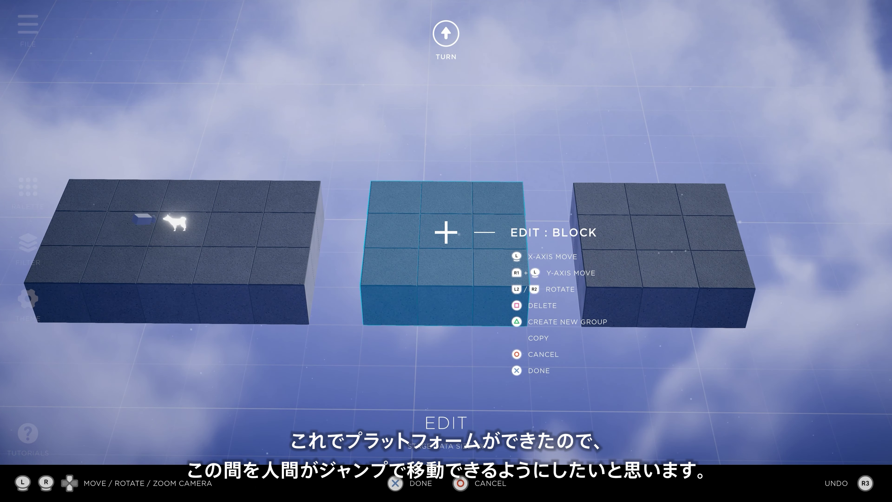
key(shift)
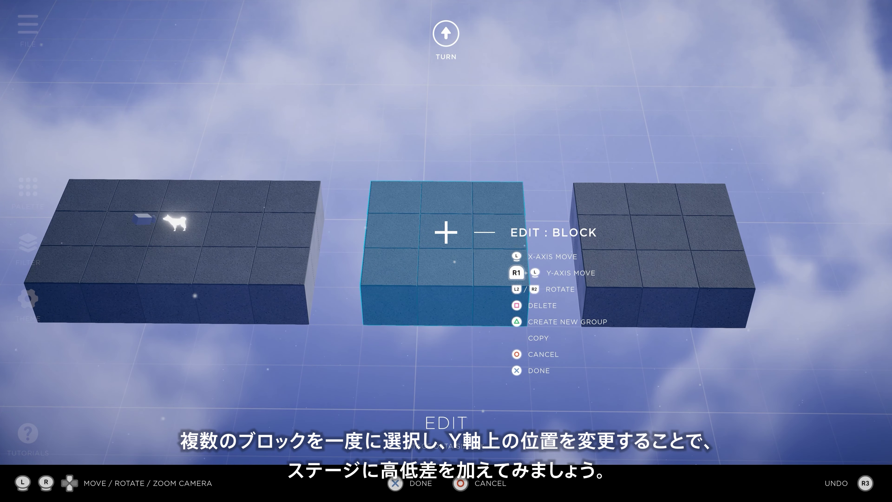
key(shift+Up)
key(Return)
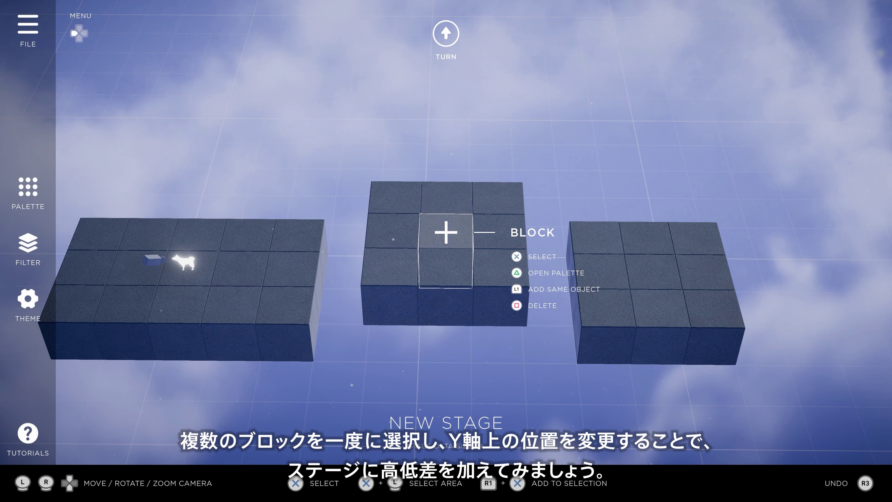
Step: Select all blocks of the farthest 3 x 3 platform and raise it along the Y-axis well above the middle platform
key(Right)
key(Up)
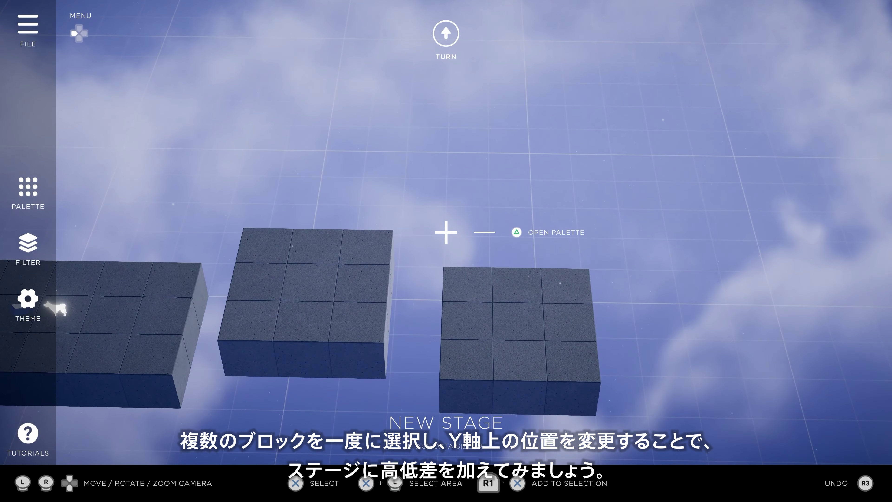
key(shift+Return)
drag(446, 232, 614, 415)
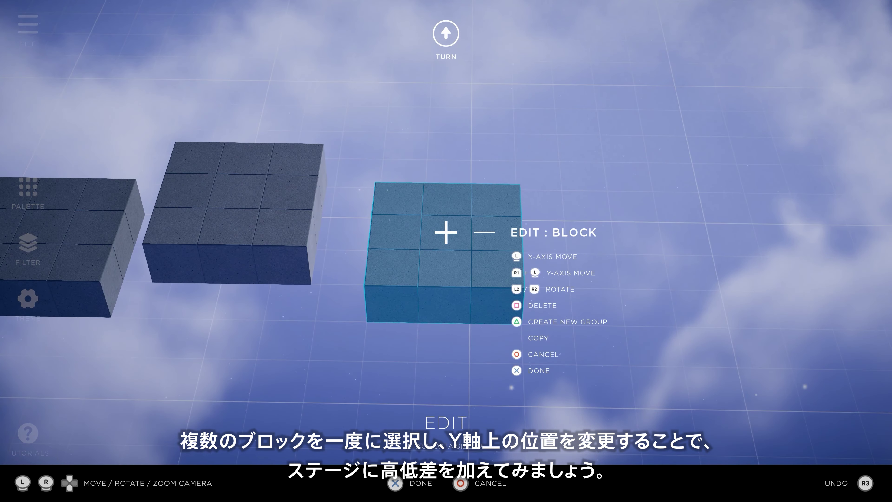
key(shift+Up)
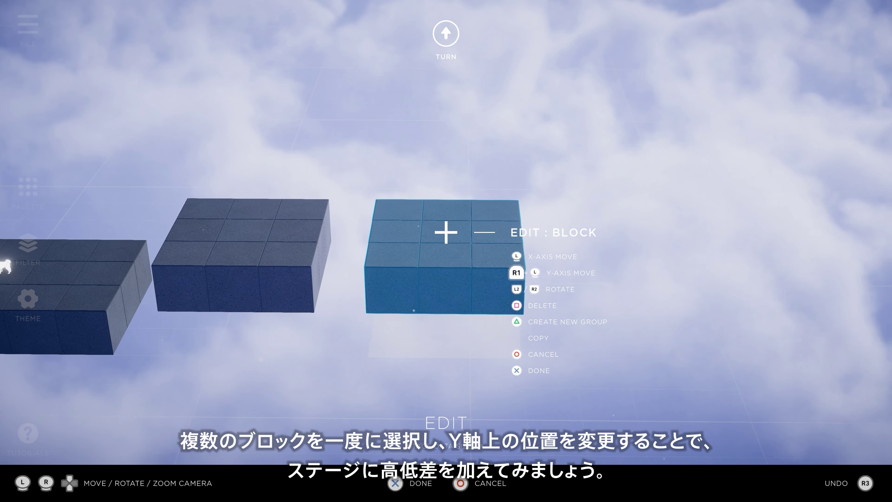
key(shift+Up)
key(shift+Up)
key(shift+Up)
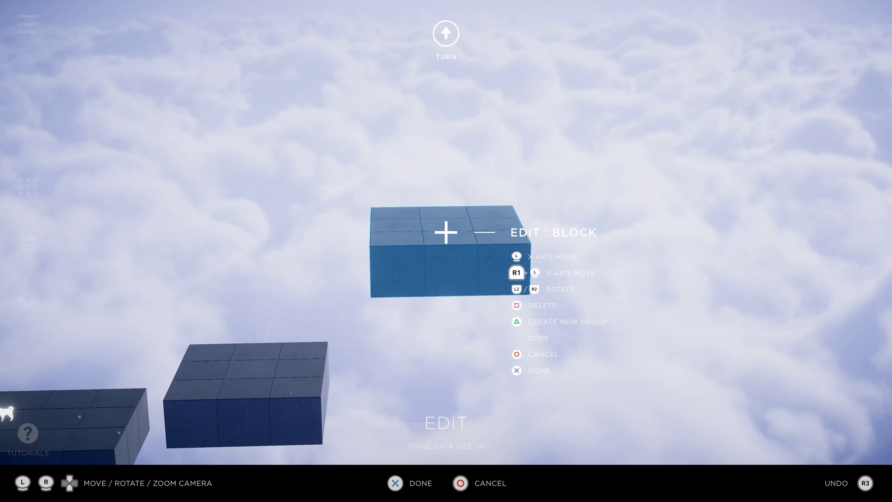
key(Return)
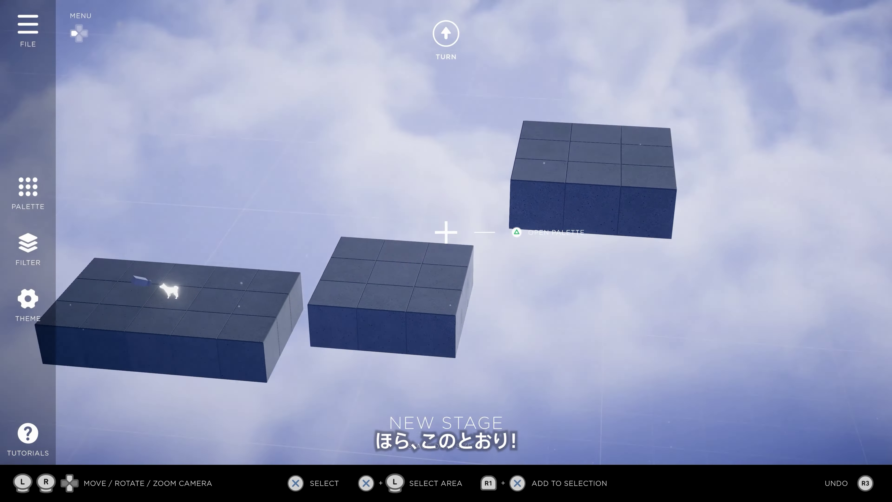
Step: Add a people gate with default settings at the outer end of the starting platform, in the middle row
key(Tab)
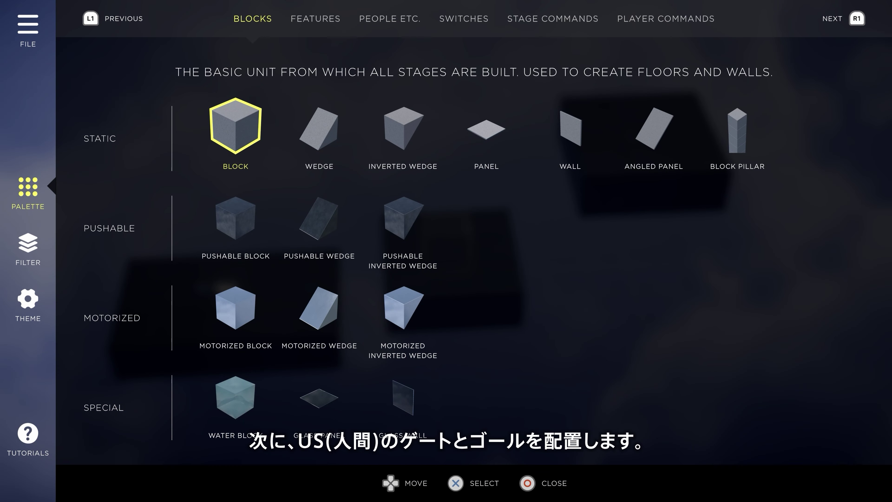
key(e)
key(e)
key(Right)
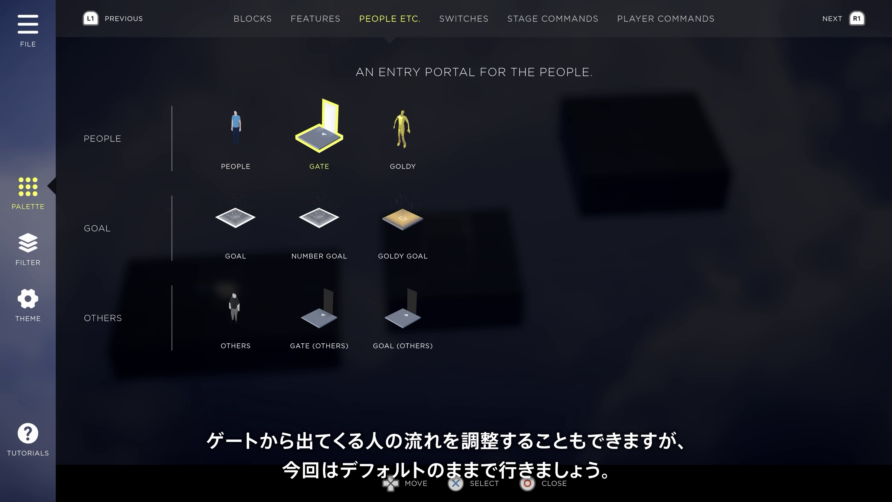
key(Return)
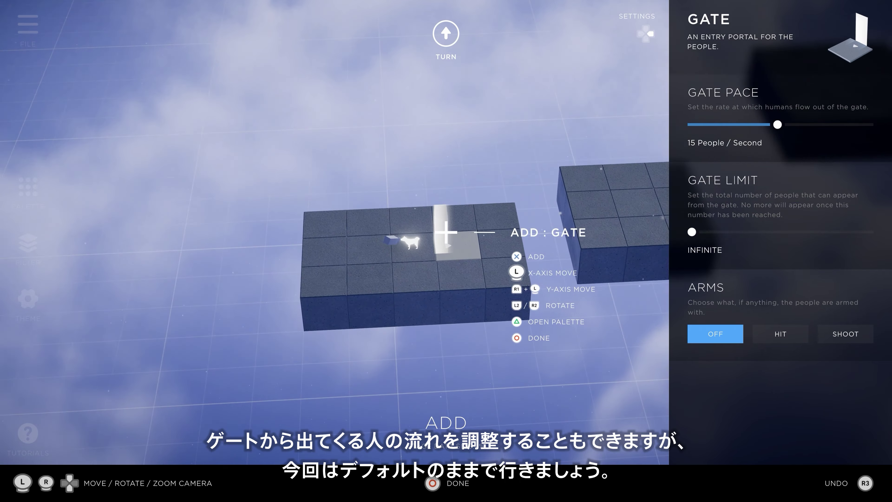
key(Left)
key(Down)
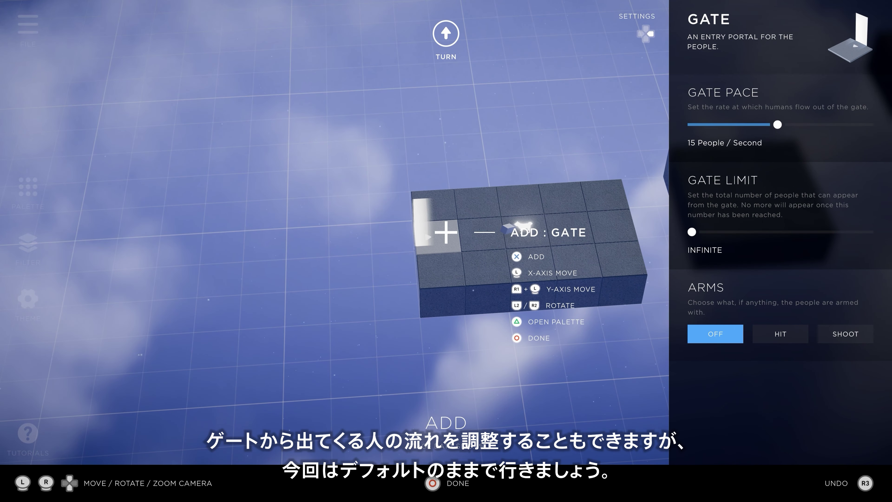
key(Return)
Step: Add a regular 1 x 1 goal on the center block of the highest 3 x 3 platform
key(Right)
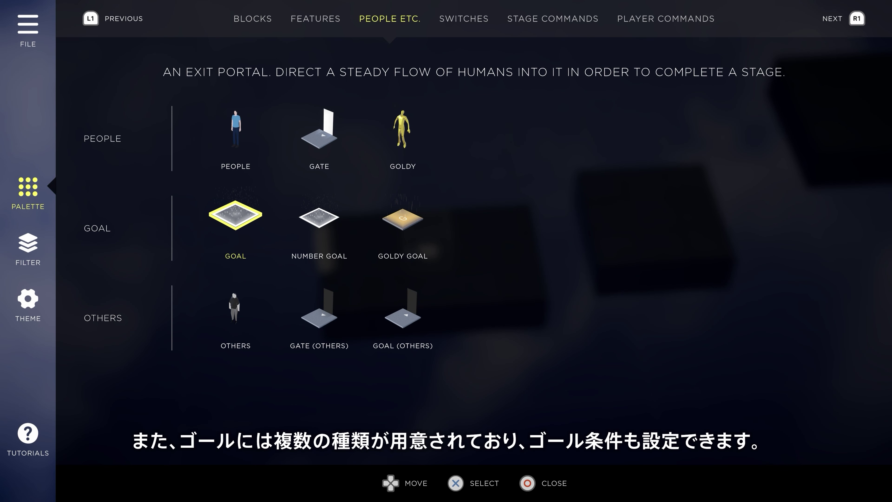
key(Right)
key(Right)
key(Left)
key(Left)
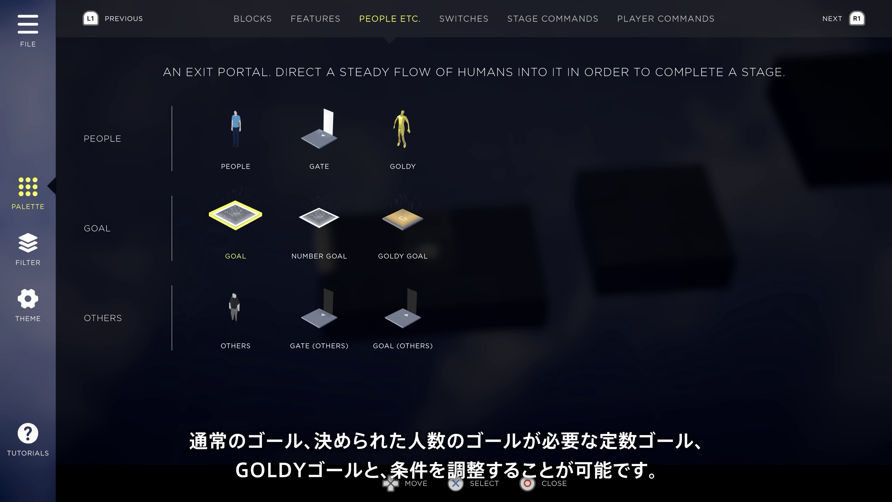
key(Return)
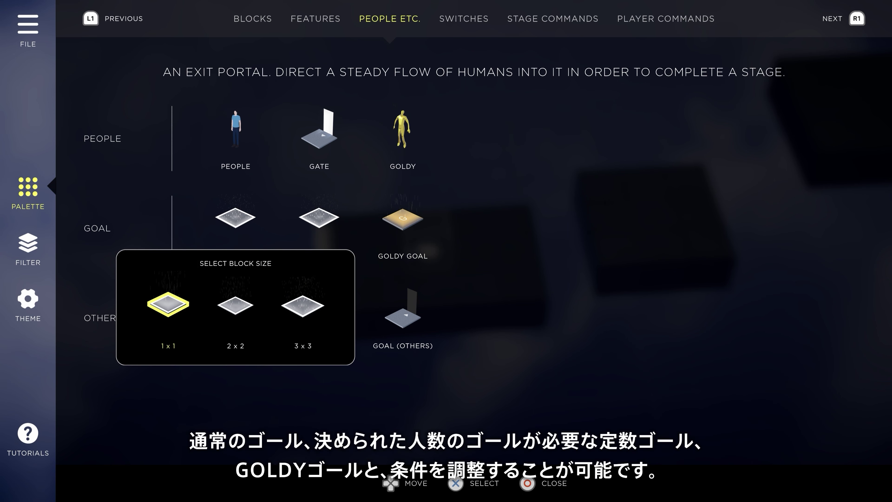
key(Return)
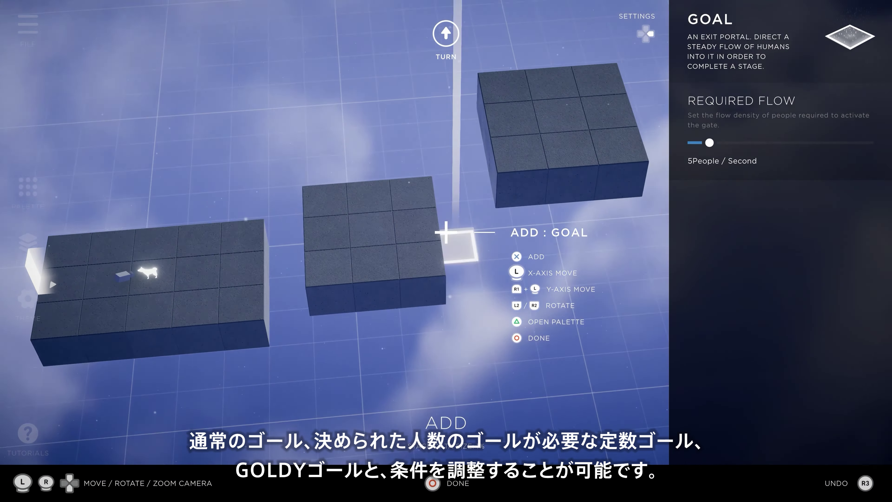
key(Up)
key(Right)
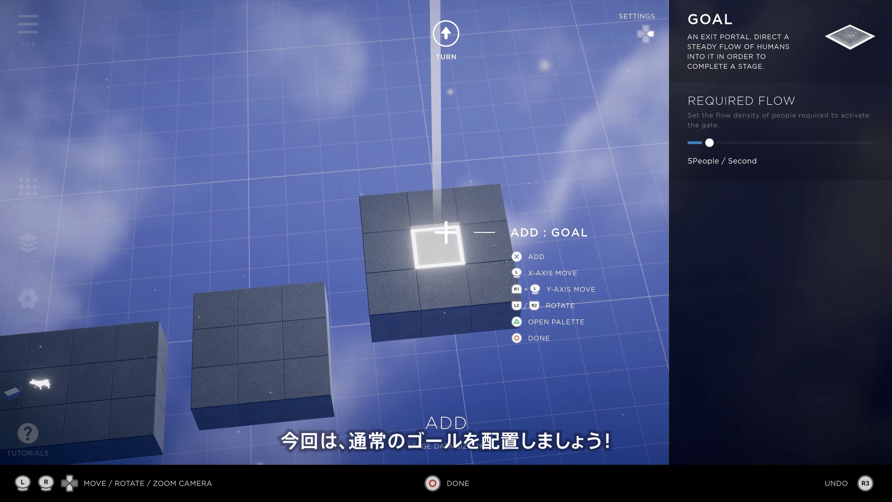
key(Return)
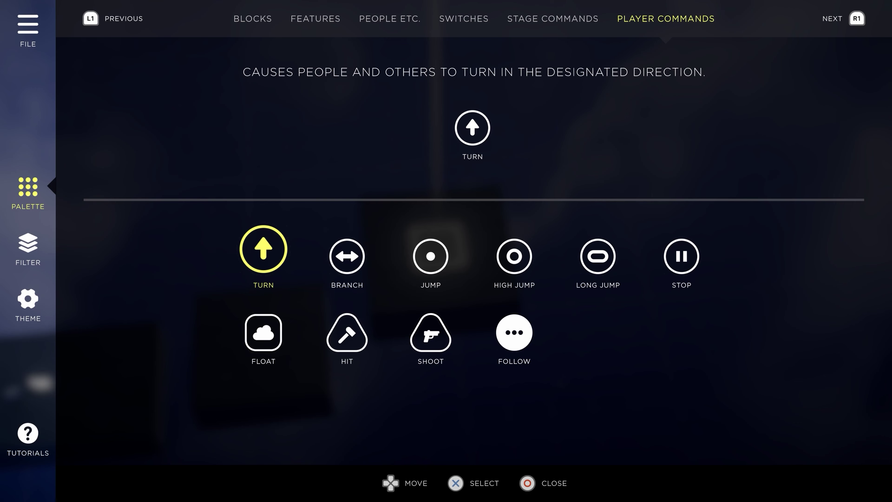
Step: Examine the player commands available for the stage, such as Branch, Jump, Stop and Float
key(Right)
key(Right)
key(Right)
key(Right)
key(Right)
key(Left)
key(Left)
key(Down)
key(Left)
key(Left)
key(Left)
key(Up)
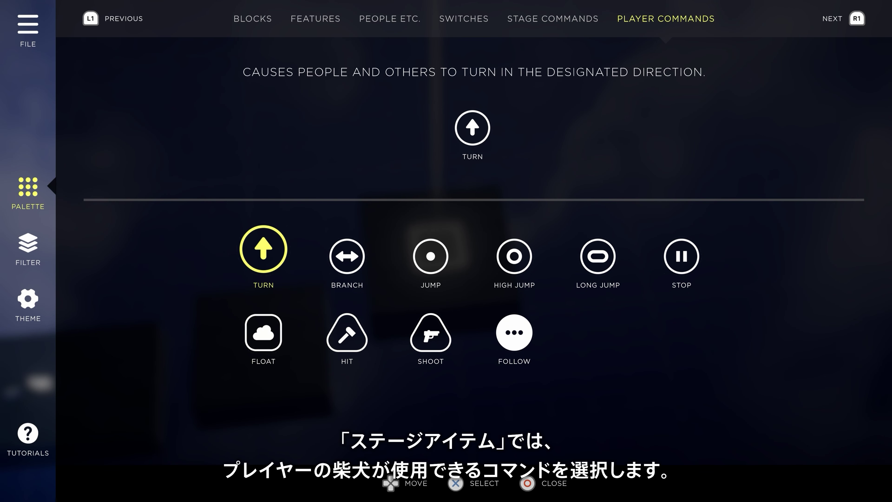
Step: Choose Jump as a player command for the stage
key(Right)
key(Right)
key(Return)
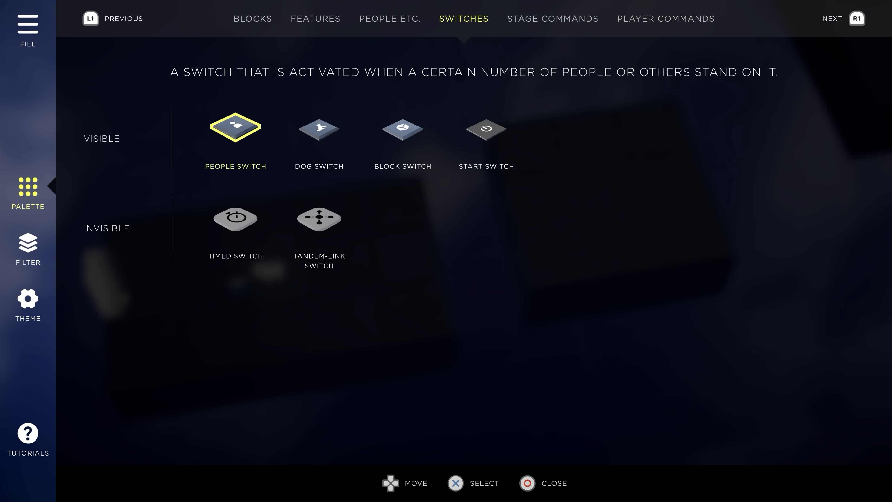
Step: Add a people switch requiring 5 people in the starting platform's middle row, with Retain Activated State and Point Camera When Triggered on
key(Right)
key(Right)
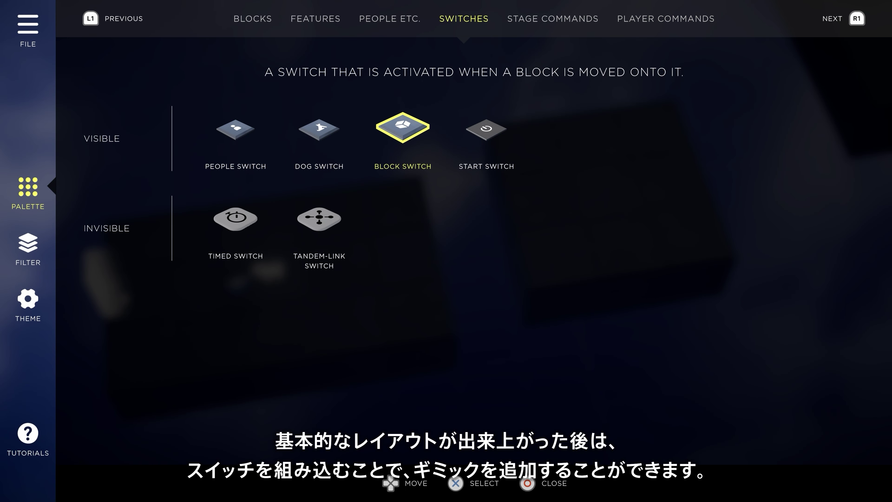
key(Right)
key(Left)
key(Left)
key(Left)
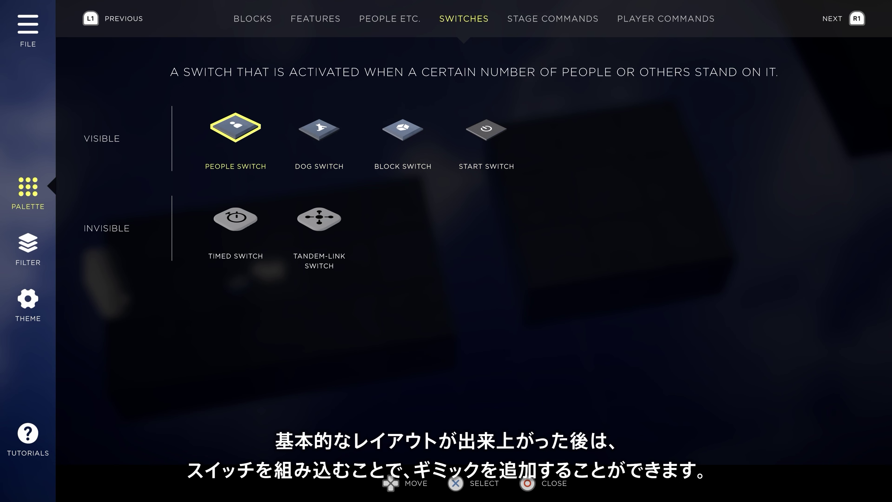
key(Return)
key(Return)
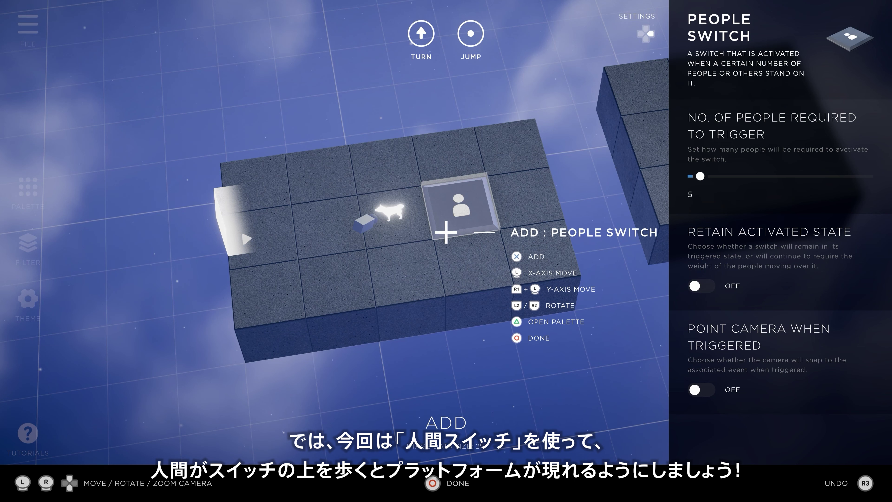
key(Return)
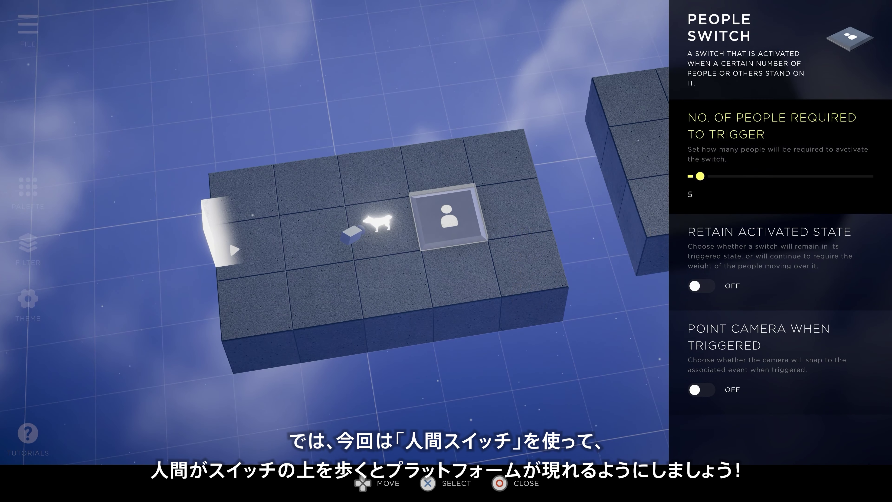
key(Return)
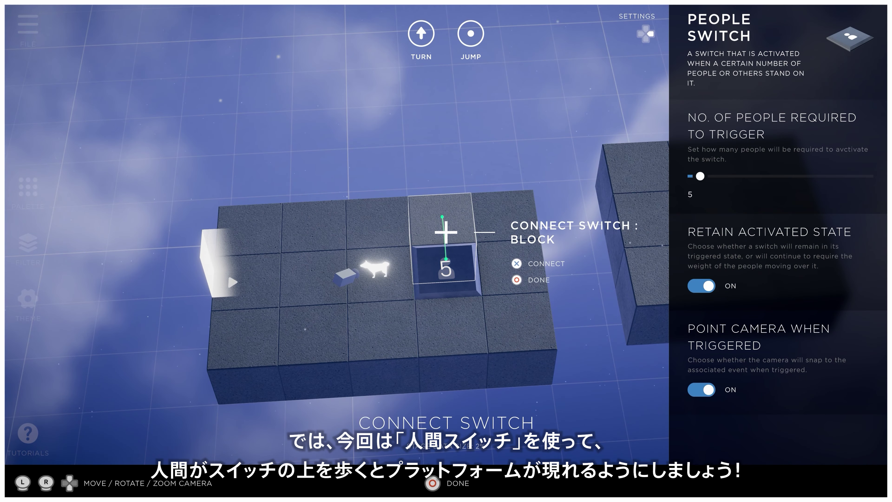
Step: Connect the people switch to all nine blocks of the middle 3 x 3 platform
key(Right)
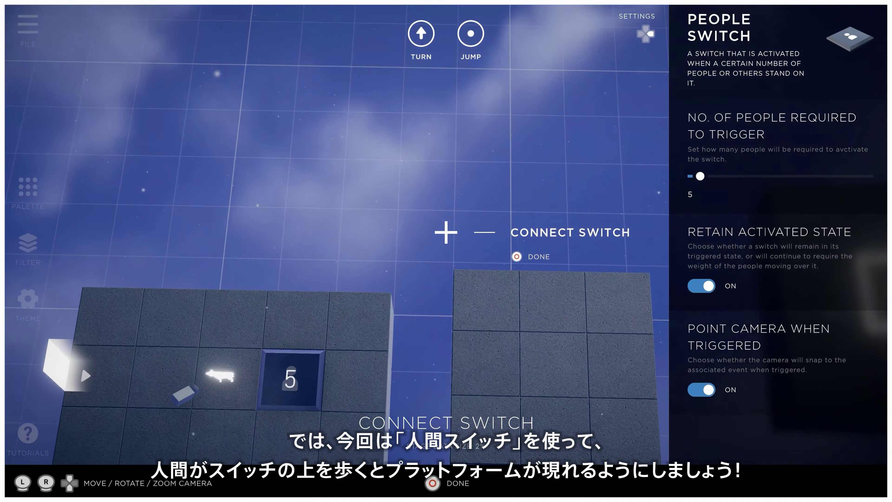
key(Right)
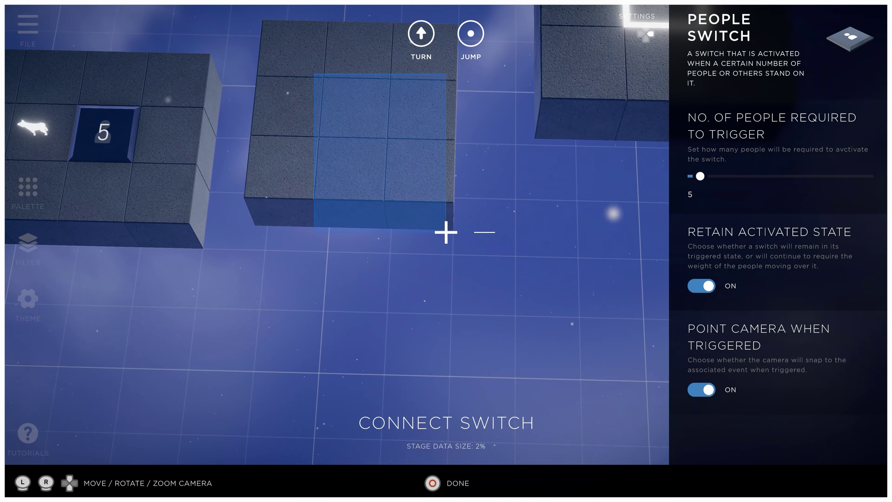
key(Return)
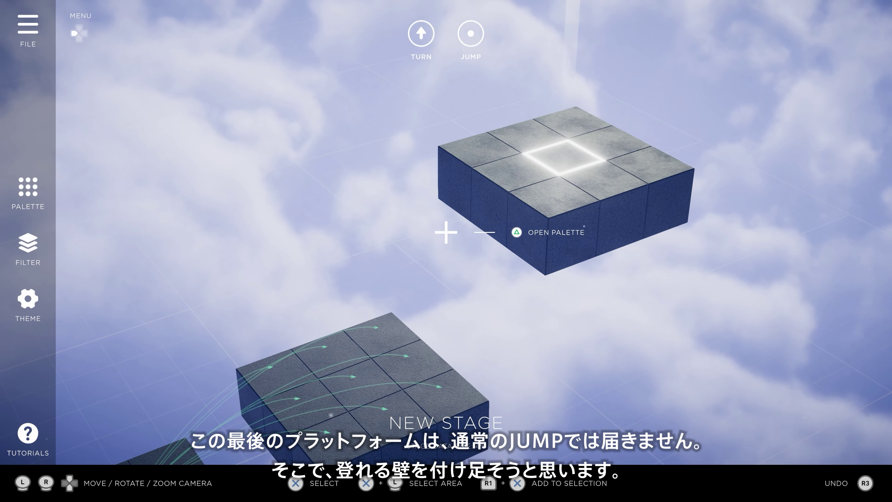
Step: Copy the blocks of the 3 x 3 goal platform and place the copy directly beneath it as a second layer
key(Down)
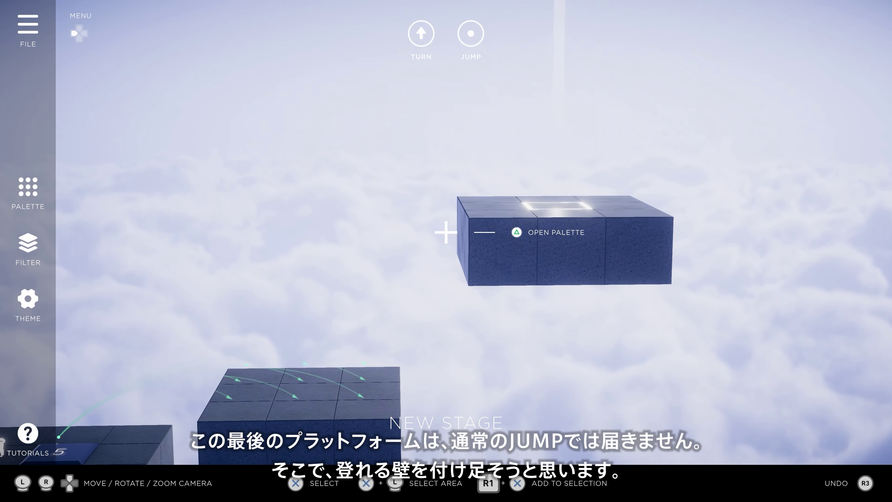
drag(407, 205, 447, 232)
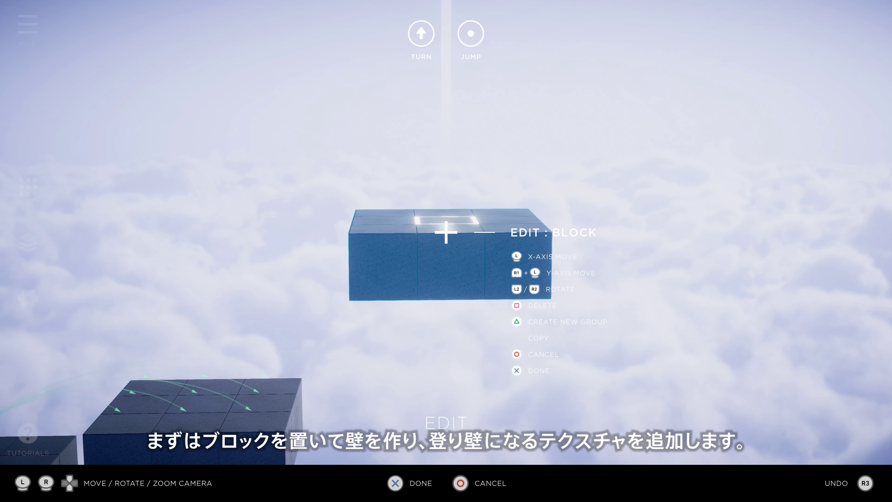
click(446, 232)
key(Up)
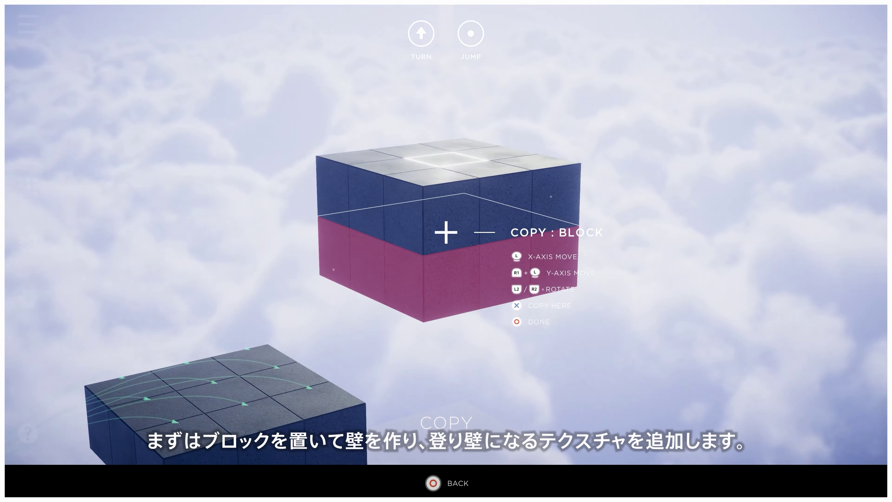
key(Escape)
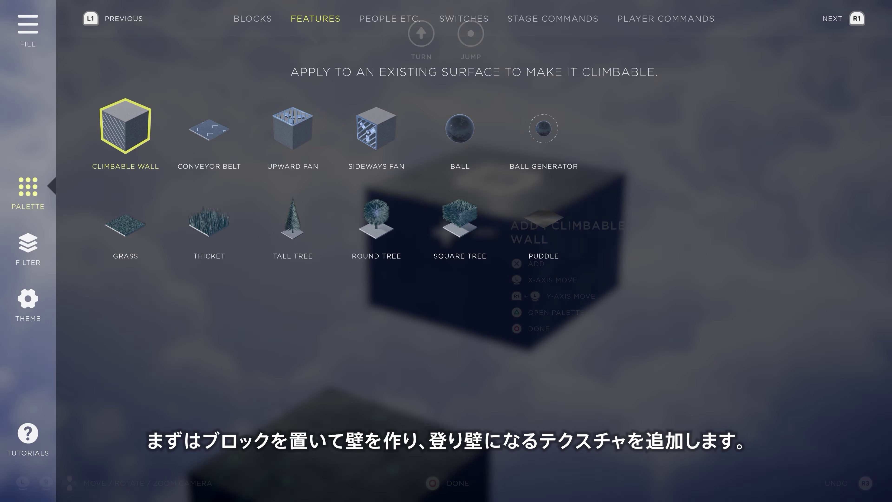
Step: Apply climbable walls to the three upper block faces of the goal platform that face the middle platform
click(126, 127)
key(Left)
click(446, 232)
key(Right)
click(446, 232)
key(Right)
click(446, 232)
key(Right)
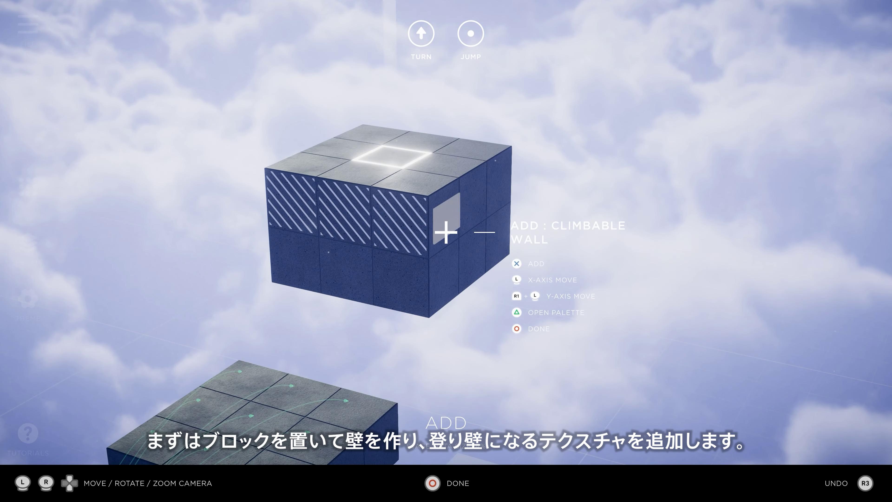
Step: Apply climbable walls to the three lower block faces on the same side of the goal platform
key(Down)
key(Left)
key(Left)
key(Left)
click(446, 232)
key(Right)
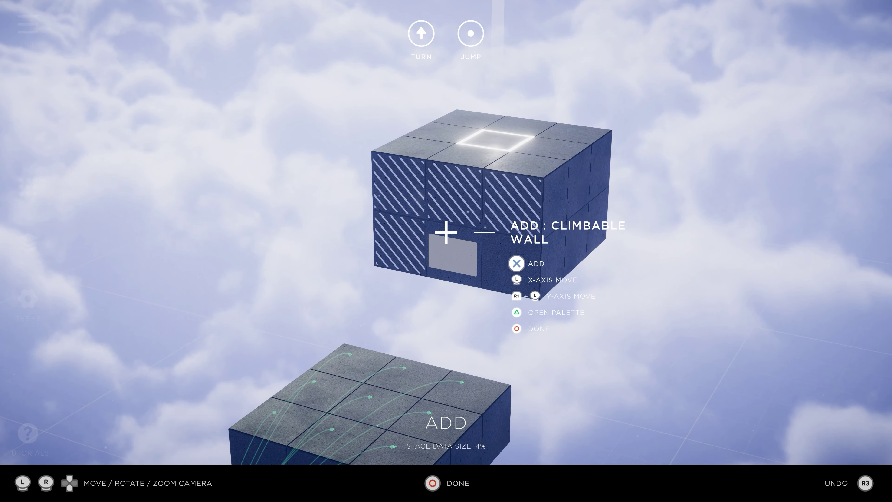
click(446, 232)
key(Right)
click(446, 231)
key(Right)
Step: Add a single block beside the middle platform's goal-facing side, one level lower
key(Tab)
click(235, 127)
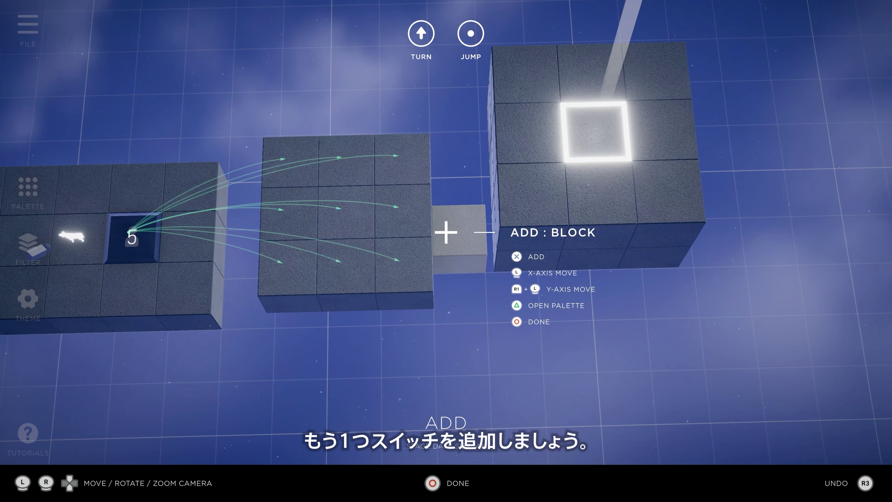
key(Escape)
Step: Add a block switch on top of the single block beside the middle platform
key(Tab)
key(Right)
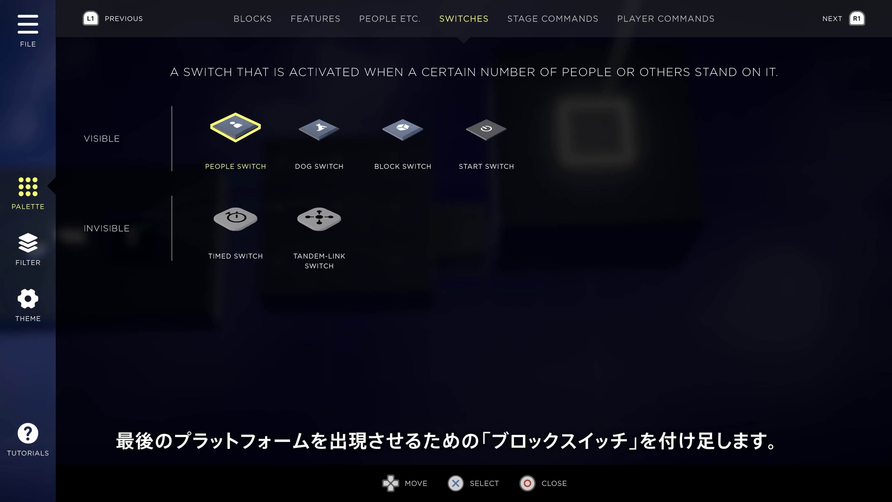
key(Return)
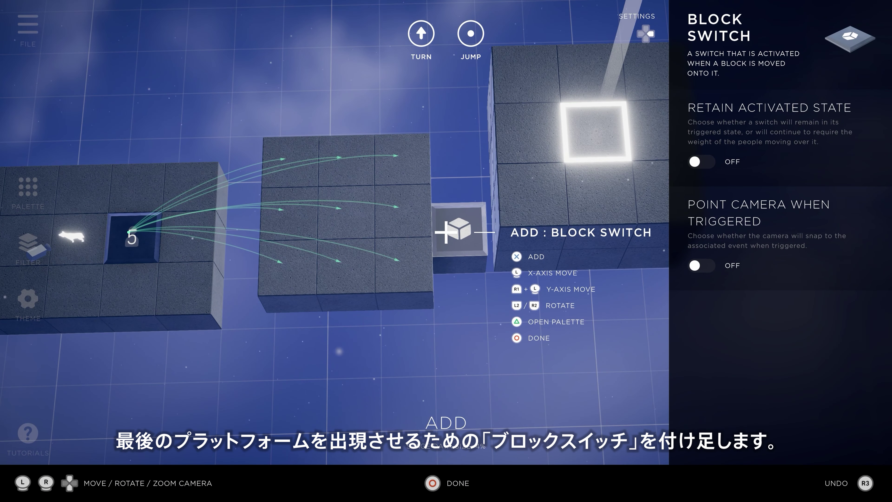
key(Escape)
Step: Add a pushable block on the center block of the middle 3 x 3 platform
key(Tab)
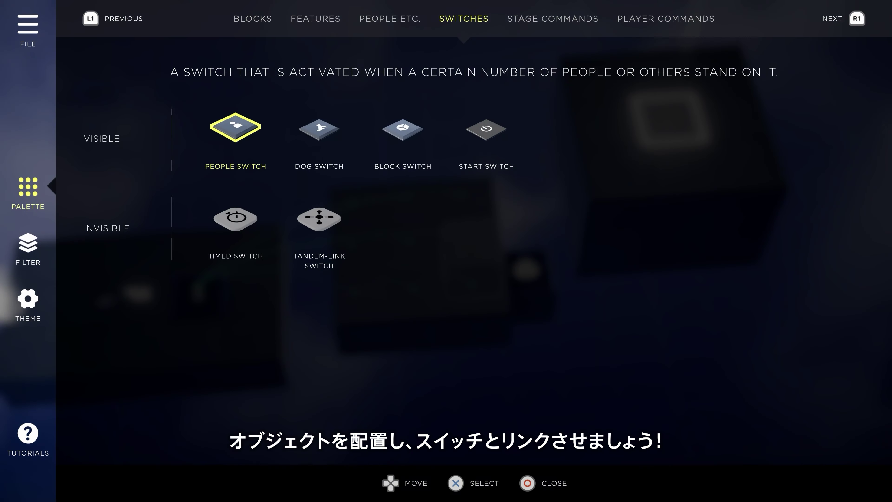
key(q)
key(q)
key(q)
key(Down)
key(Return)
key(Return)
key(Return)
key(Right)
key(Escape)
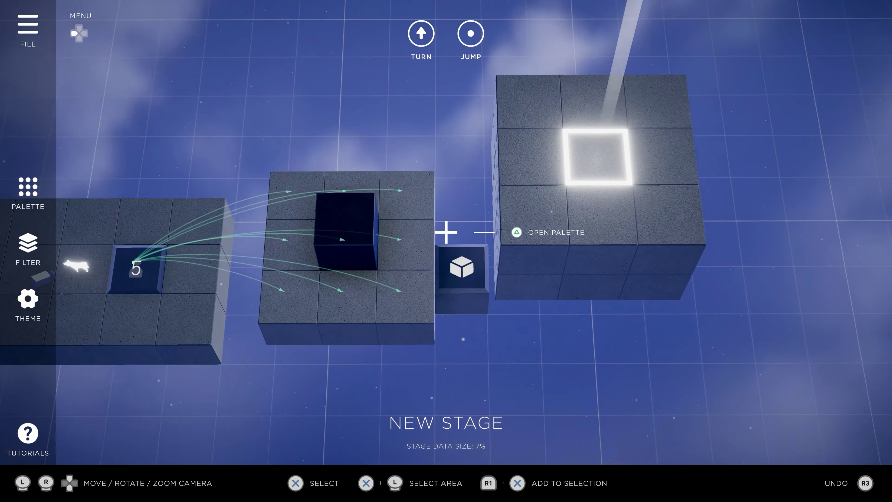
Step: Turn on Retain Activated State and Point Camera When Triggered for the block switch
key(Down)
key(Return)
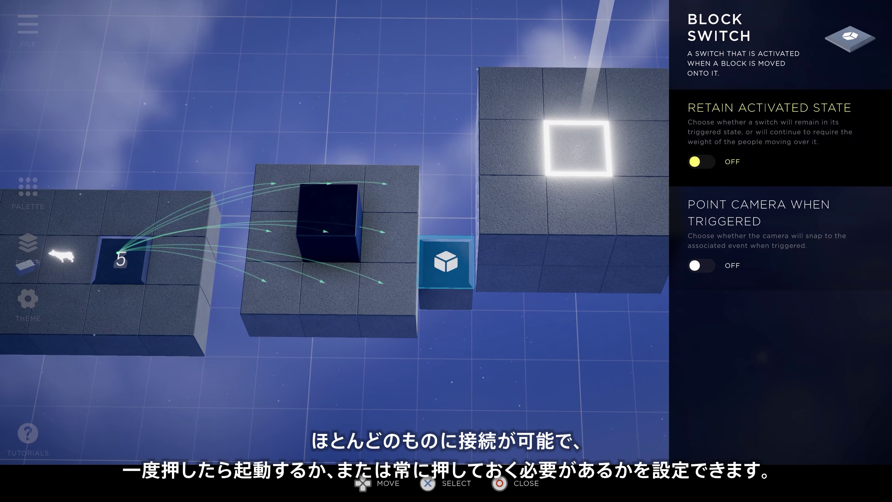
key(Return)
key(Down)
key(Return)
key(Escape)
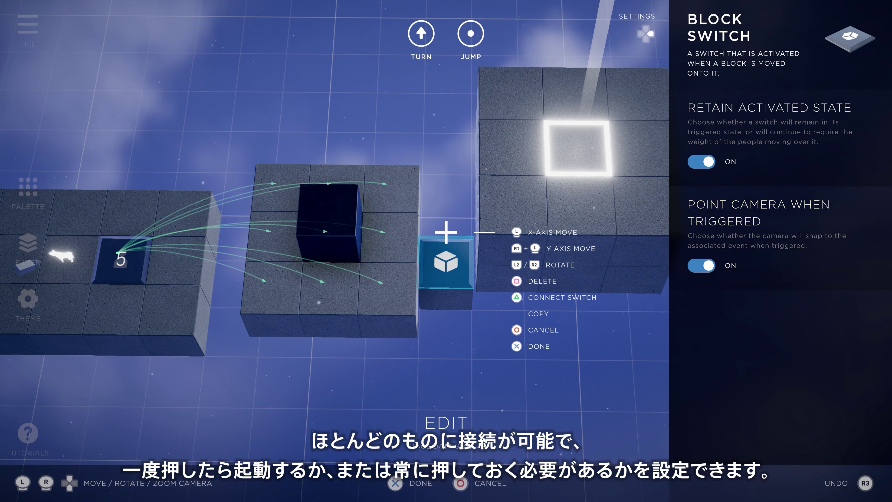
Step: Connect the block switch to all blocks in both layers of the goal platform
key(Return)
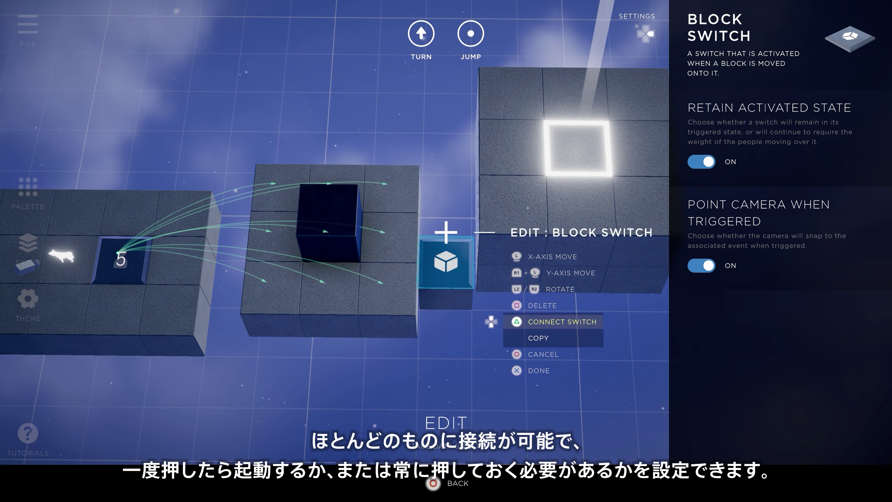
key(Return)
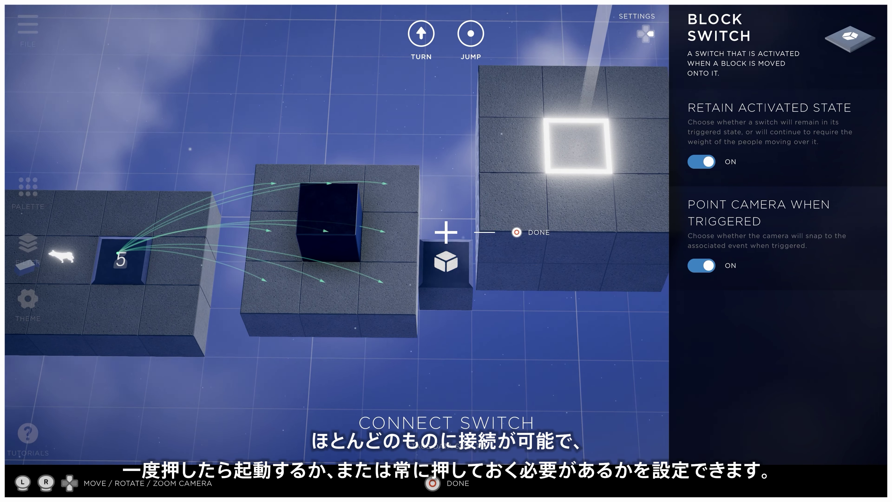
key(Up)
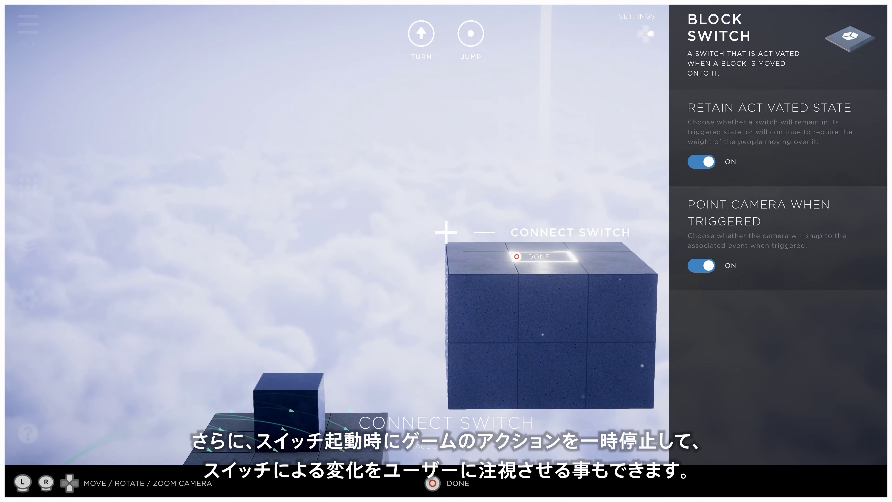
key(Right)
key(Right)
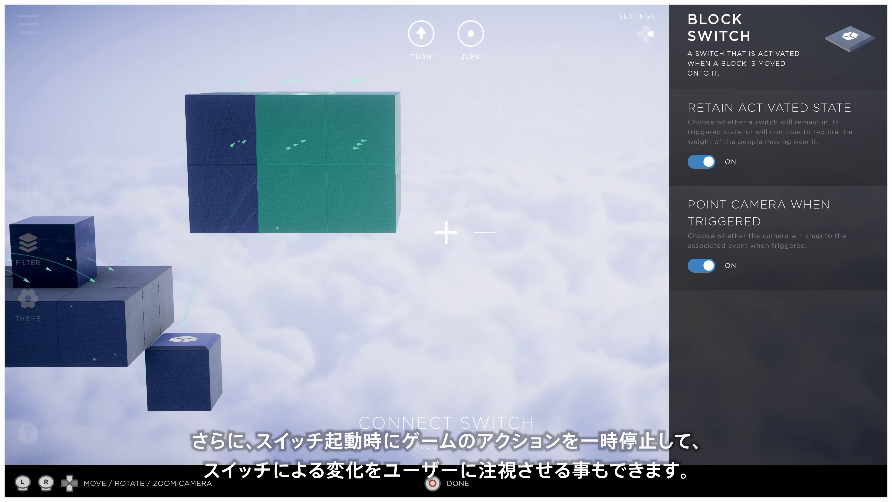
Step: Add a floating Goldy in the gap between the starting and middle platforms, raised above platform level
key(Left)
key(Return)
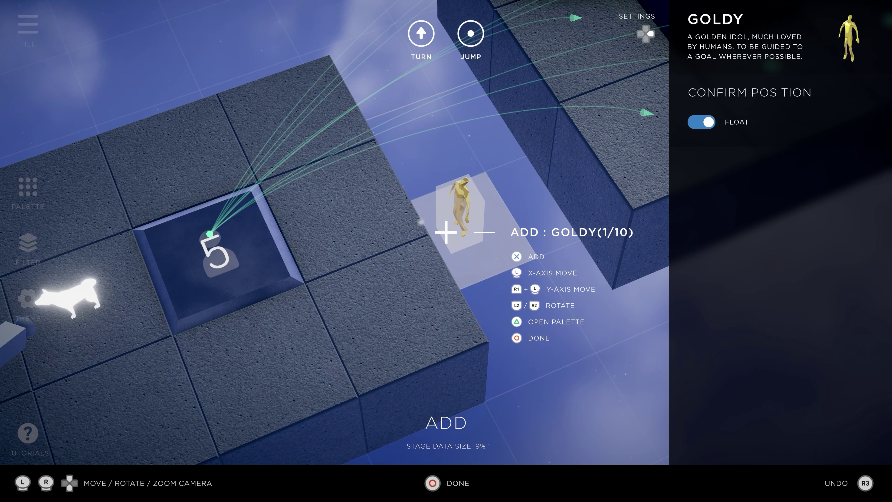
key(Up)
key(Up)
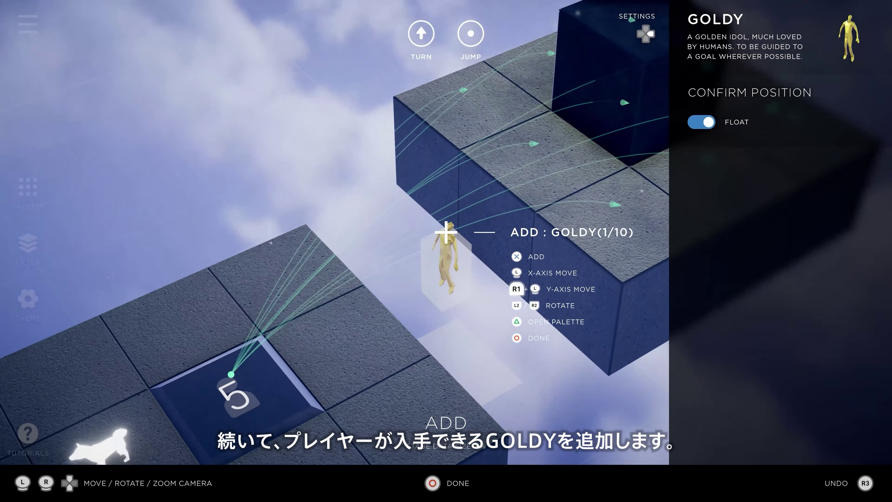
key(Up)
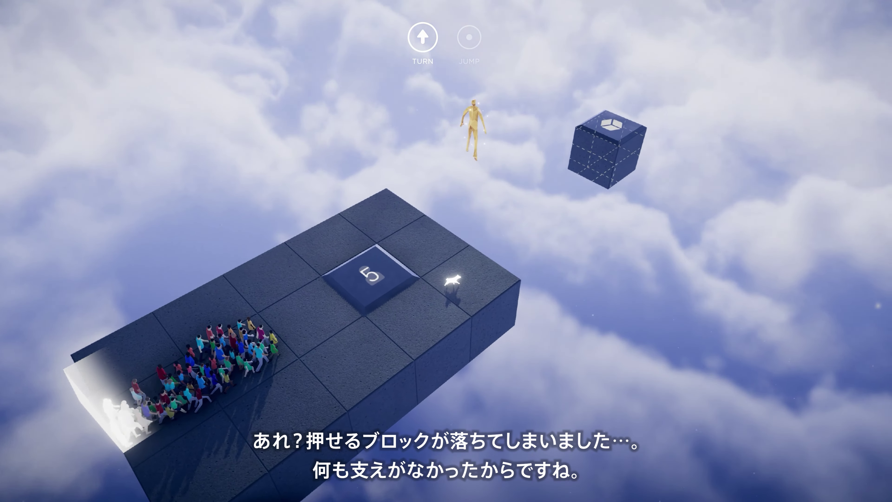
Step: End the test play and move the pushable block off the center of the middle platform
key(Escape)
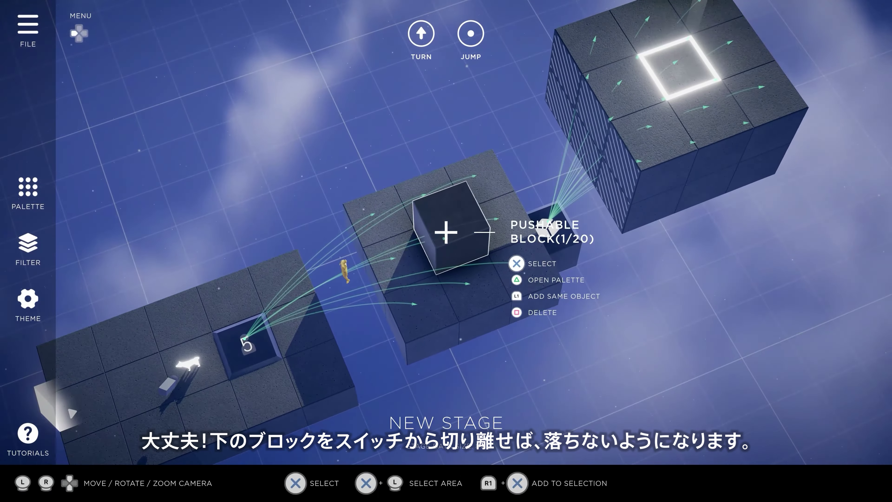
click(446, 232)
click(446, 233)
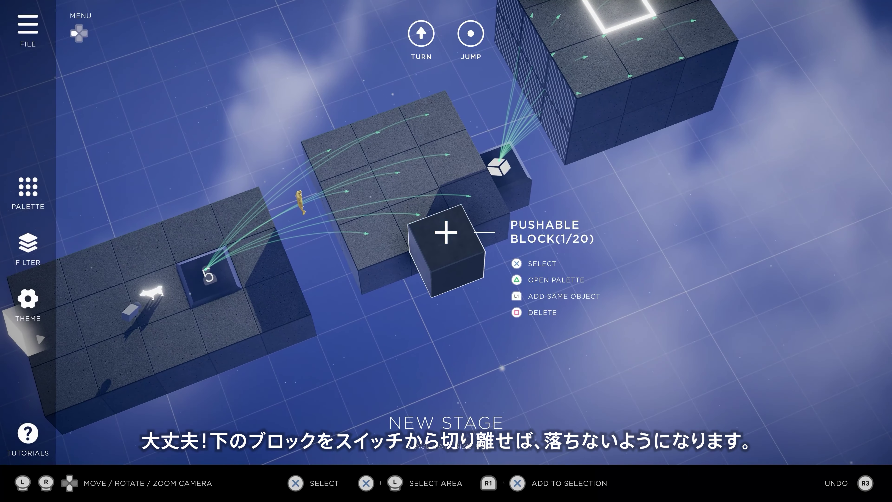
Step: Disconnect the middle platform's center block from its switch and put the pushable block back on it
key(Up)
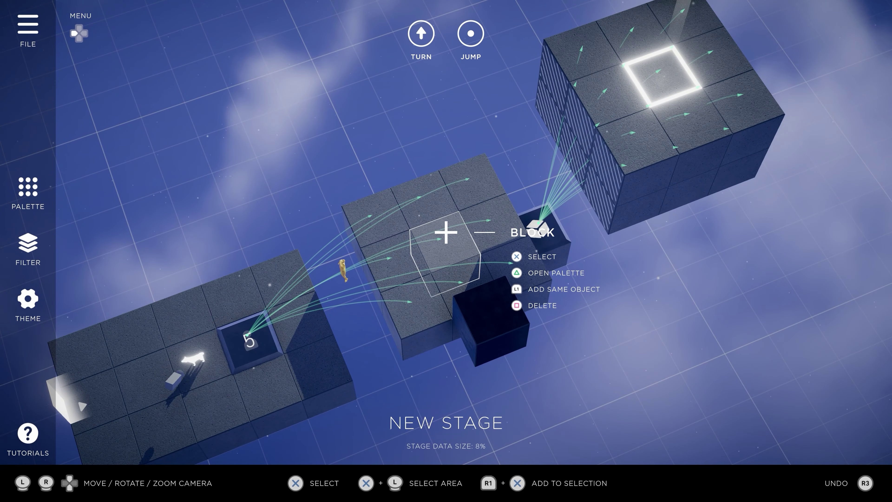
key(Return)
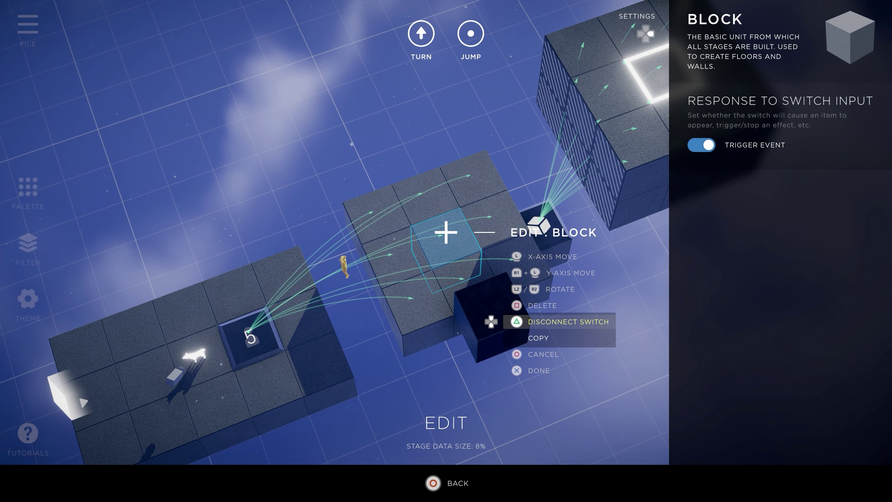
key(Escape)
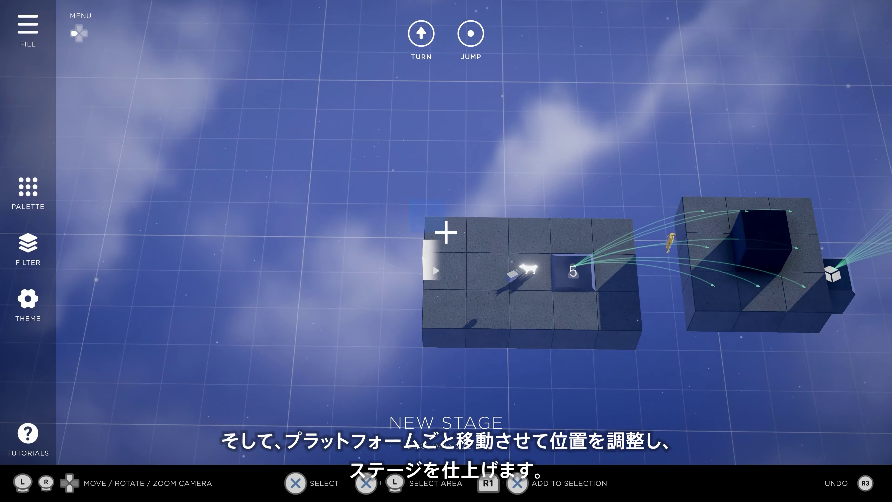
Step: Rotate the whole starting platform together with its objects and the floating Goldy by 90 degrees and line it up with the middle platform
drag(280, 97, 527, 265)
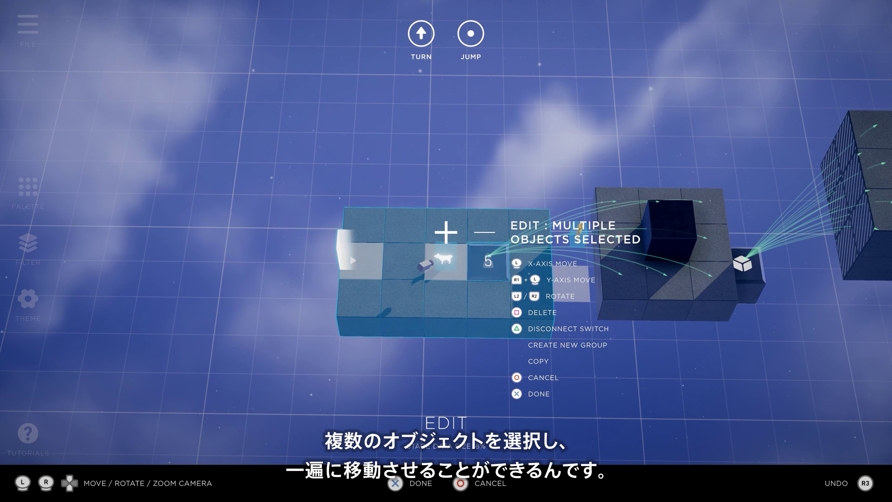
key(Down)
key(Right)
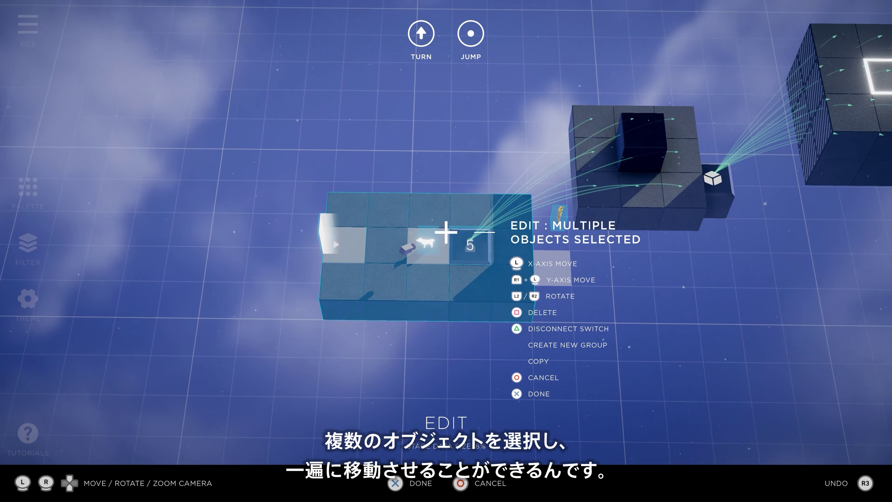
key(e)
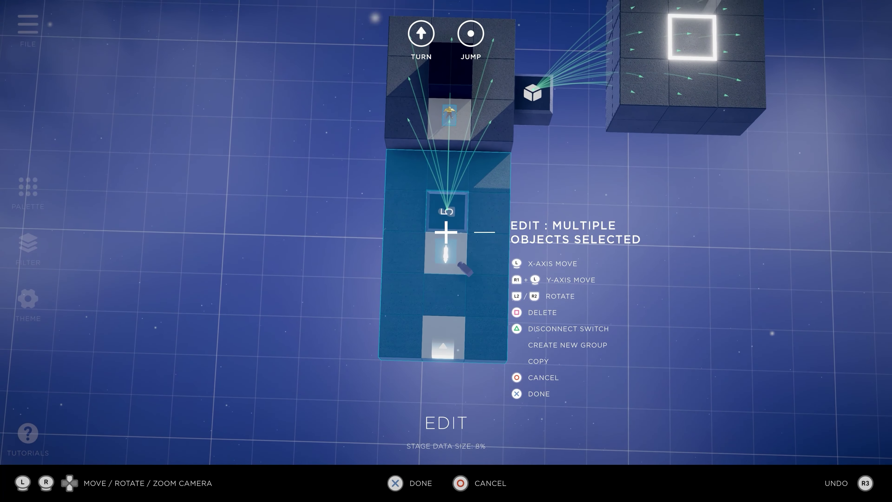
click(446, 232)
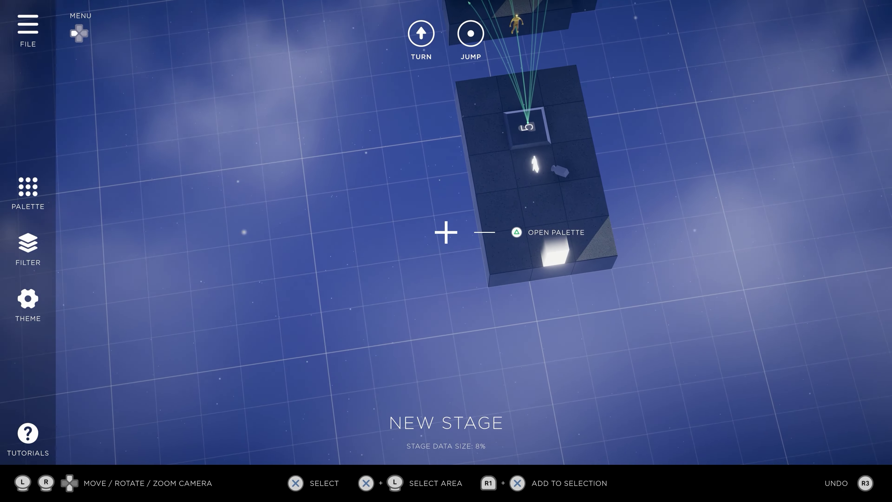
Step: Split the two block rows with the glowing doorway off the starting platform, rotate them, and place them beside it across a gap
drag(446, 232, 446, 232)
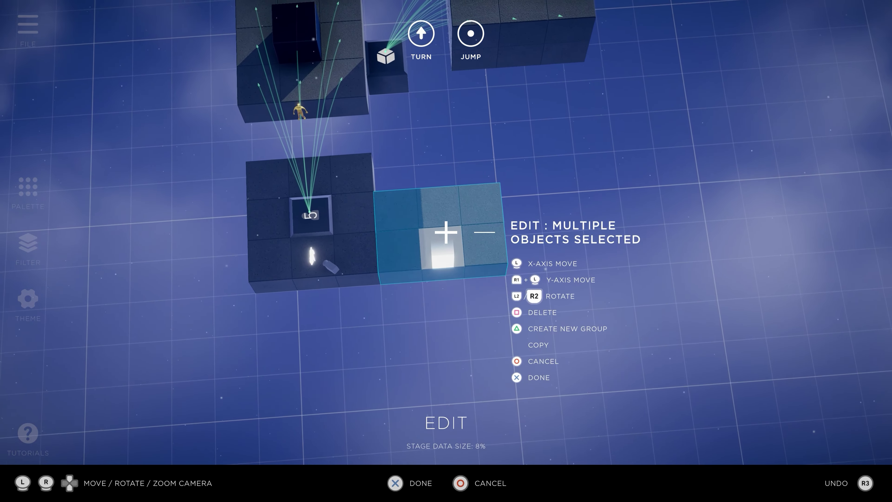
drag(445, 232, 446, 232)
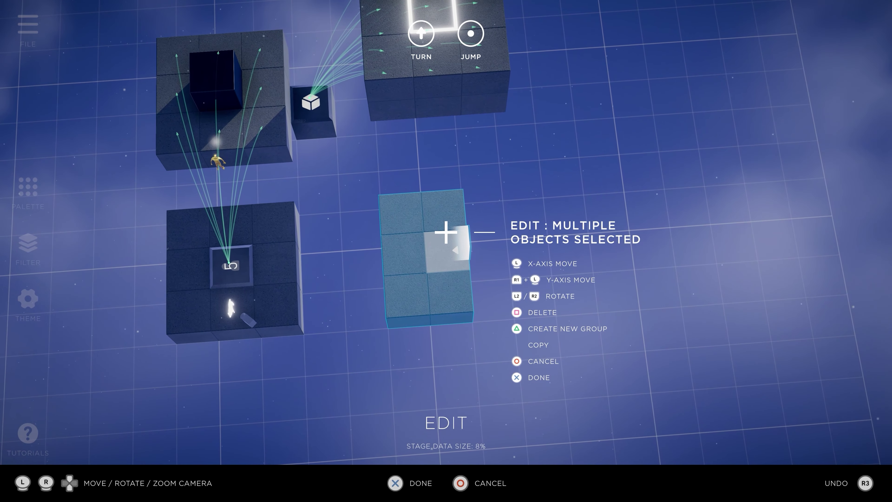
click(446, 232)
Step: Move the inner three-block row away from the doorway row so it stands alone between that row and the starting platform
drag(446, 231, 447, 232)
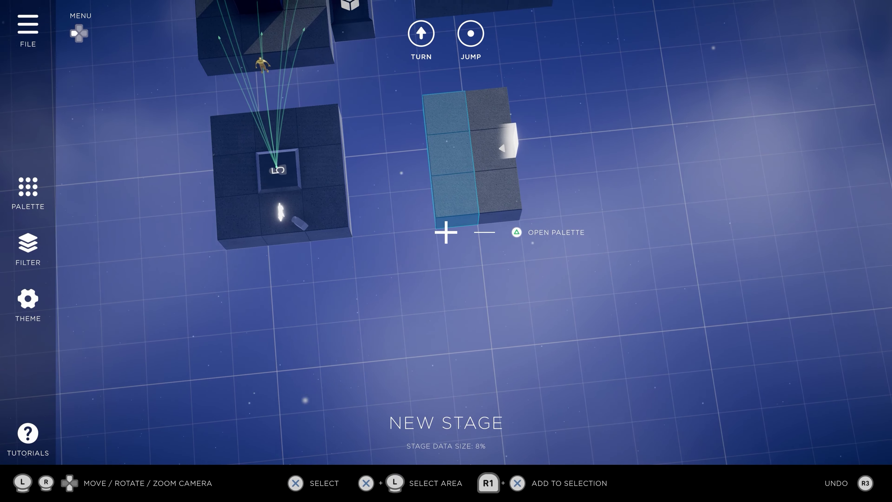
click(446, 232)
key(Left)
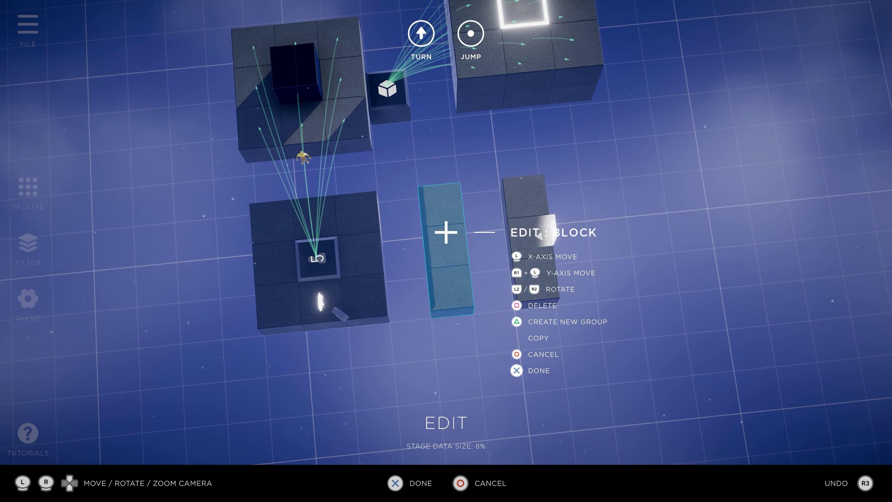
click(446, 232)
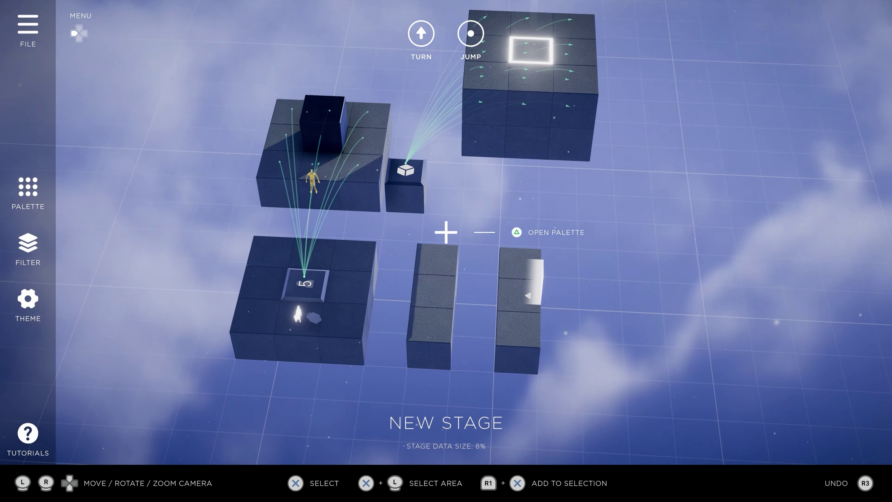
Step: Set the camera distance of the dog's starting position to Slightly Far
drag(445, 232, 446, 232)
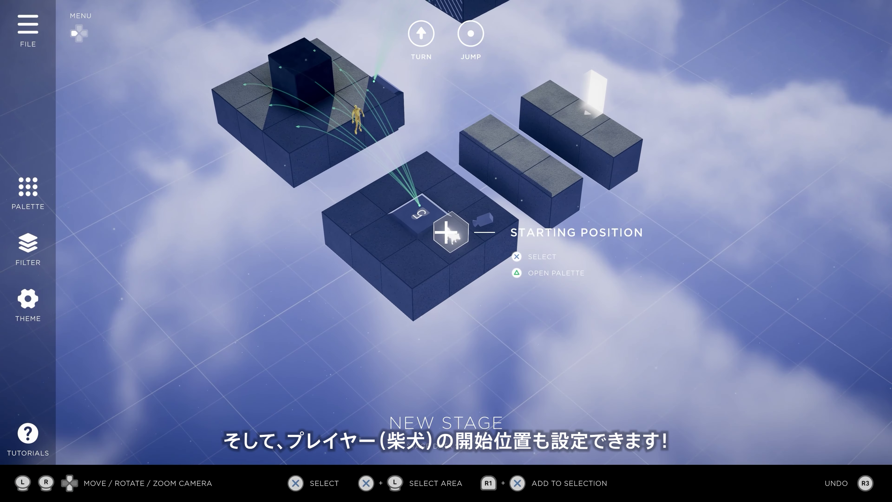
click(446, 232)
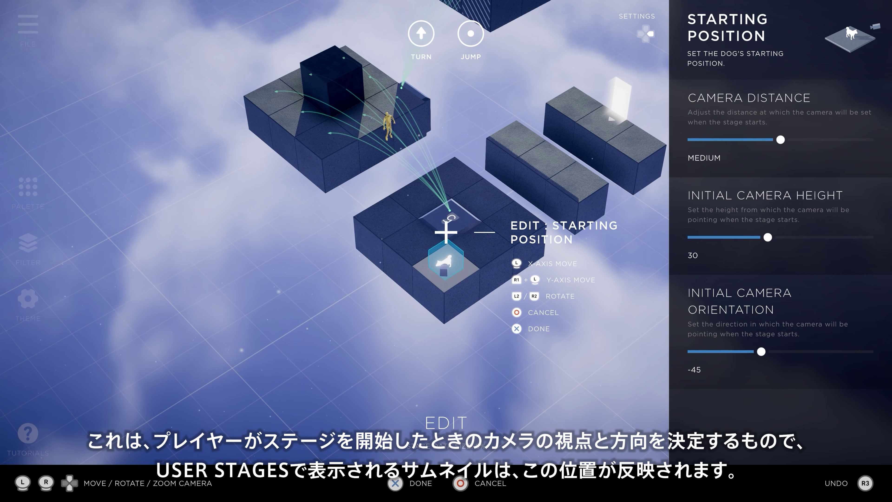
key(Right)
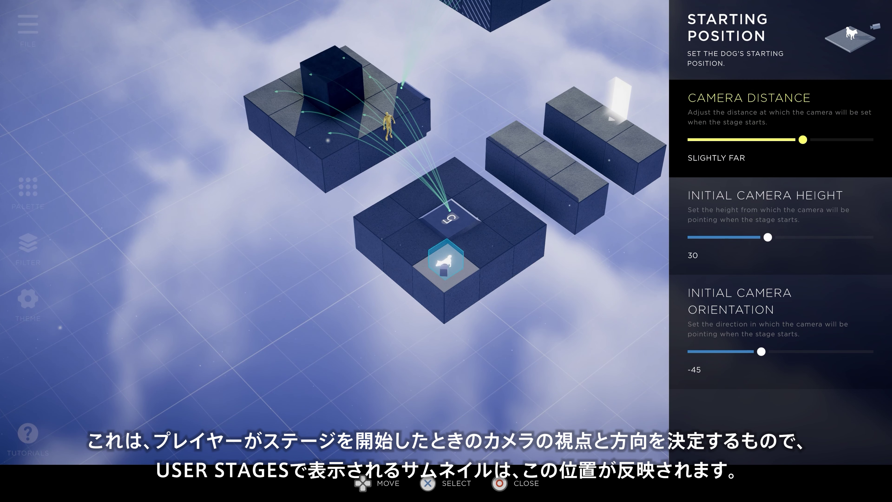
key(Down)
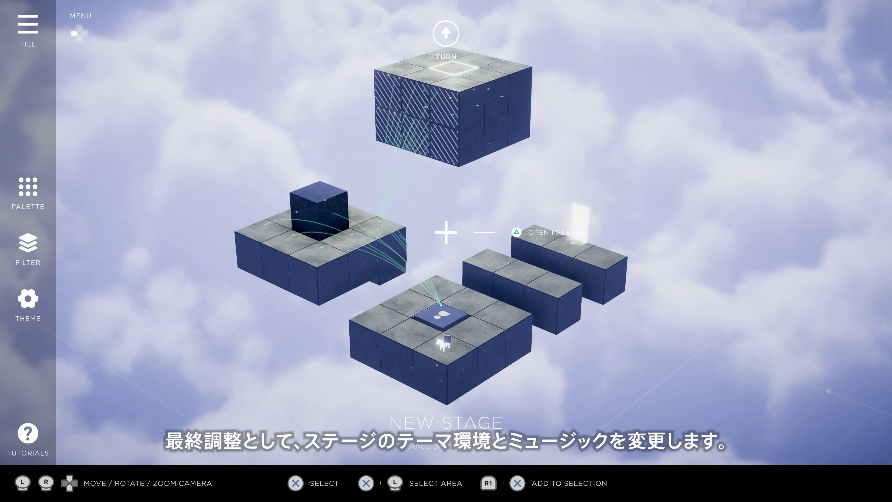
Step: Open the stage's environment themes and go to Cloud-Noon
key(Left)
key(Return)
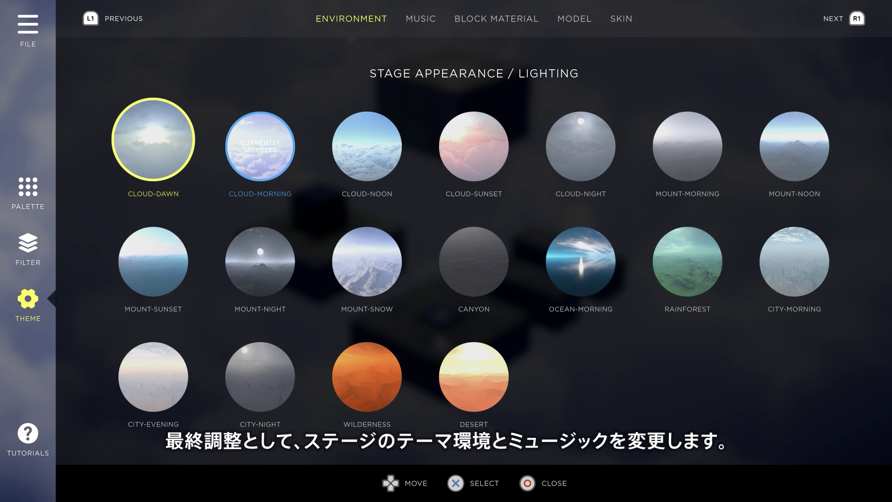
key(Right)
key(Right)
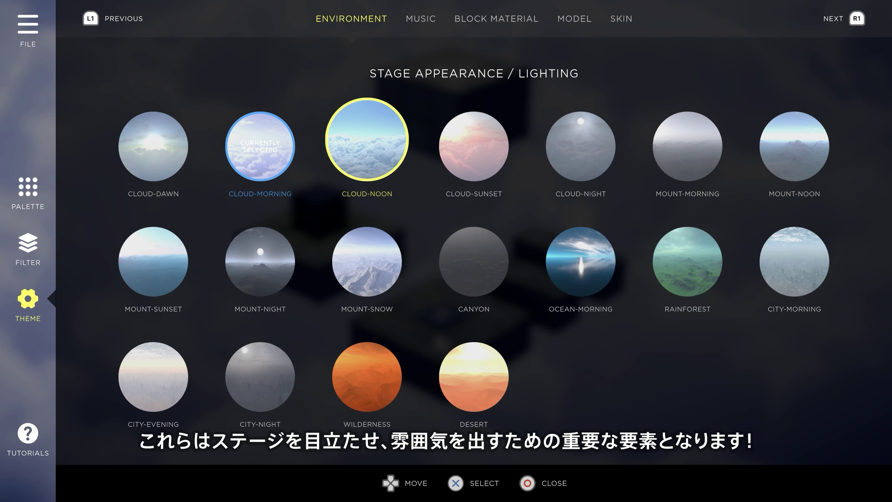